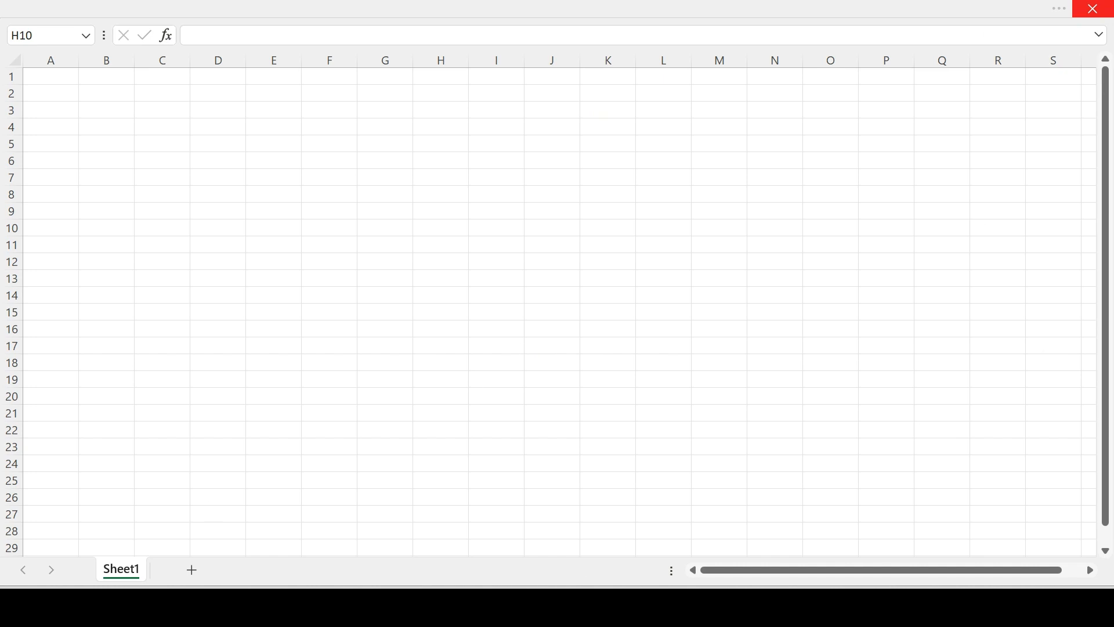
# Rename the worksheet Sheet1 as "Car Loan".
pyautogui.click(125, 573)
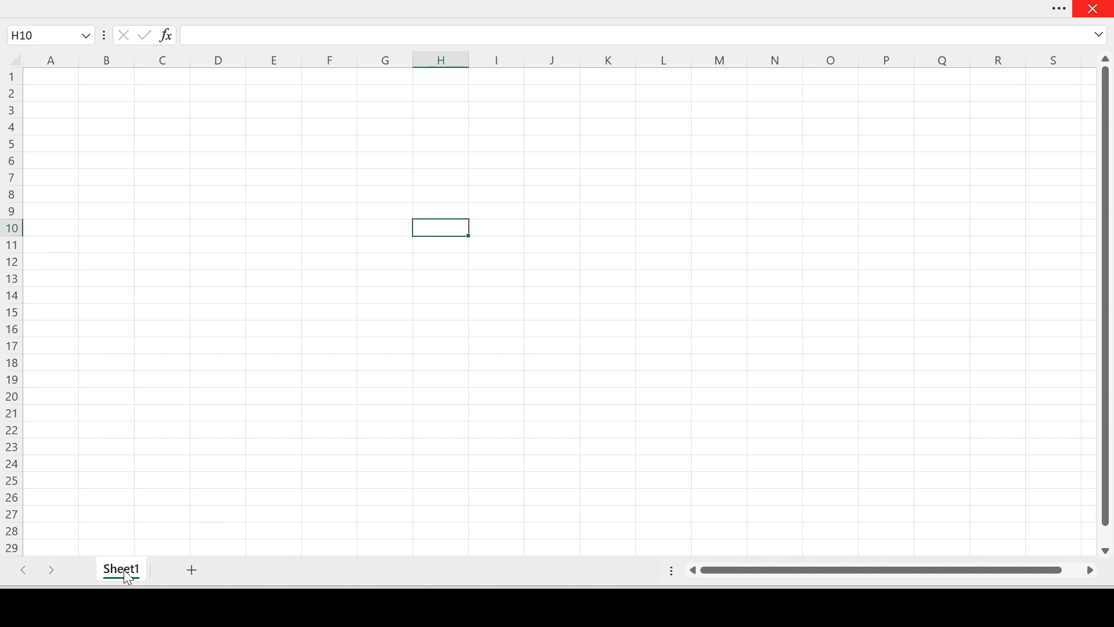
pyautogui.doubleClick(126, 572)
pyautogui.write('C')
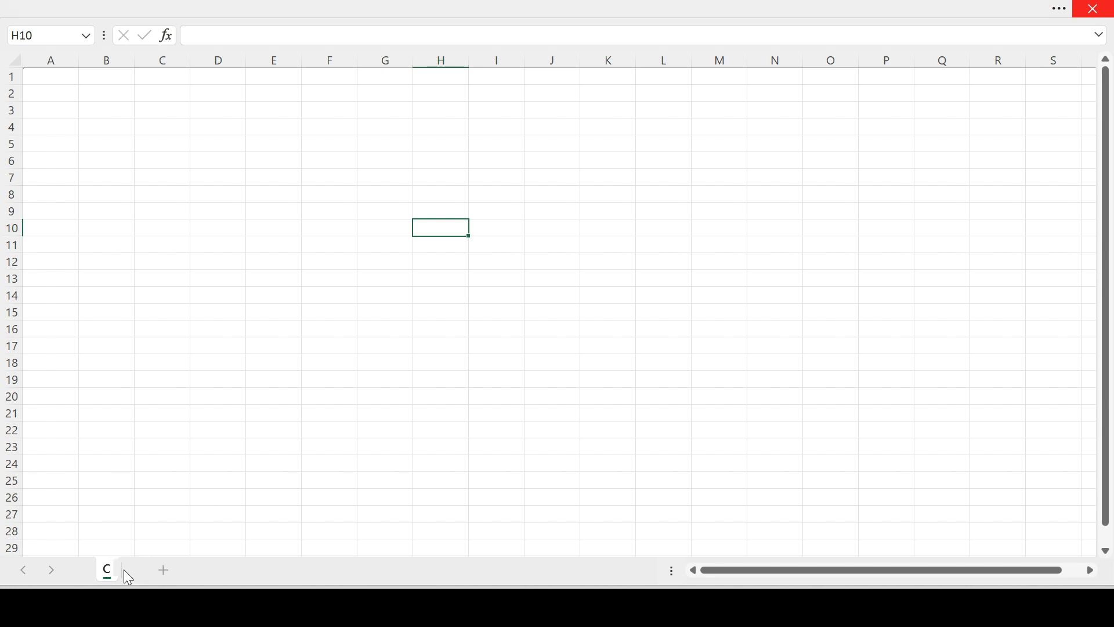
pyautogui.write('ar Loa')
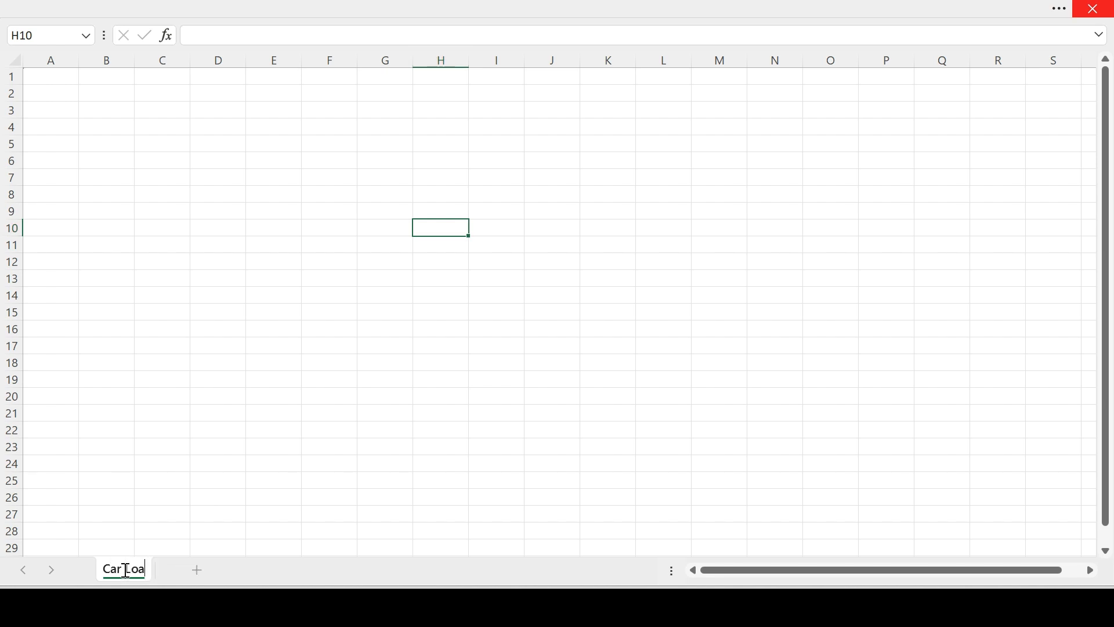
pyautogui.write('n')
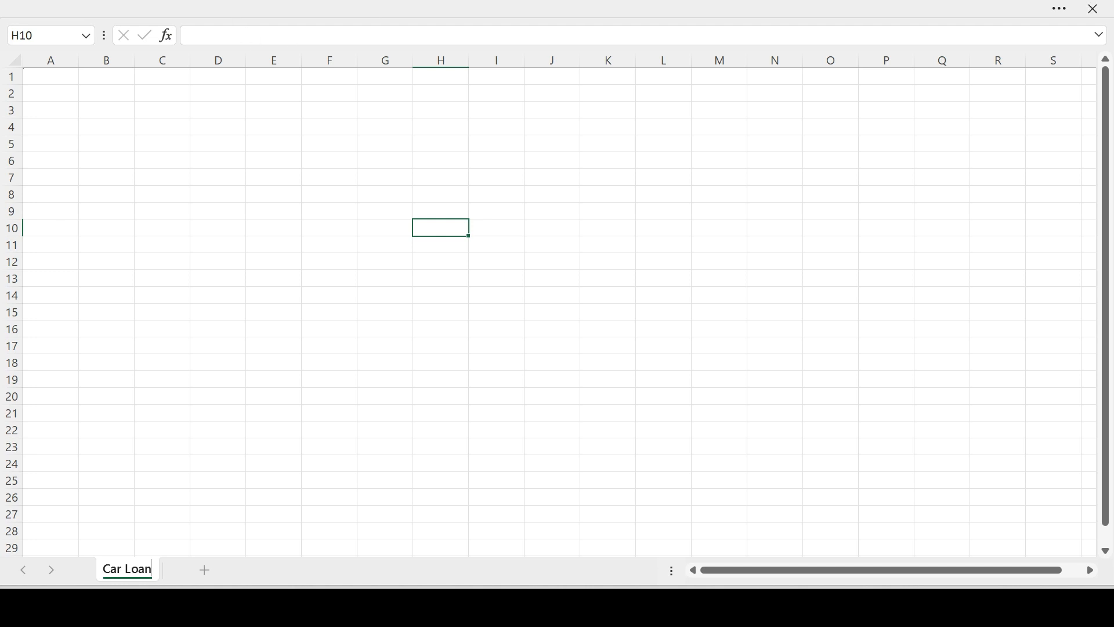
# Enter the label "Monthly Payment" in cell C3 and fit column C's width to the text.
pyautogui.click(162, 162)
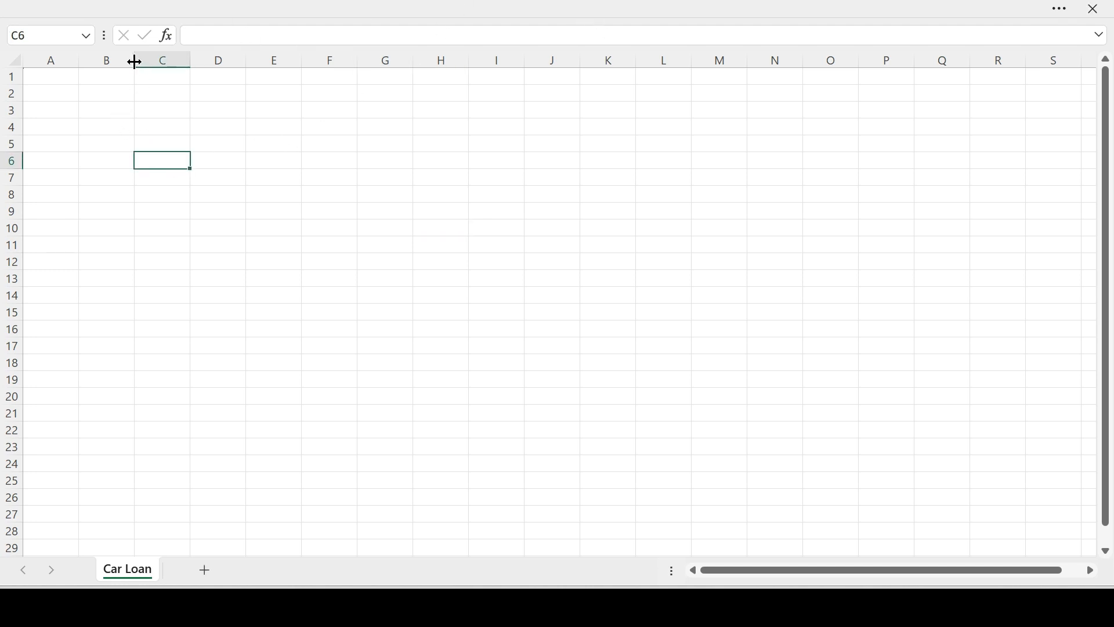
pyautogui.click(163, 109)
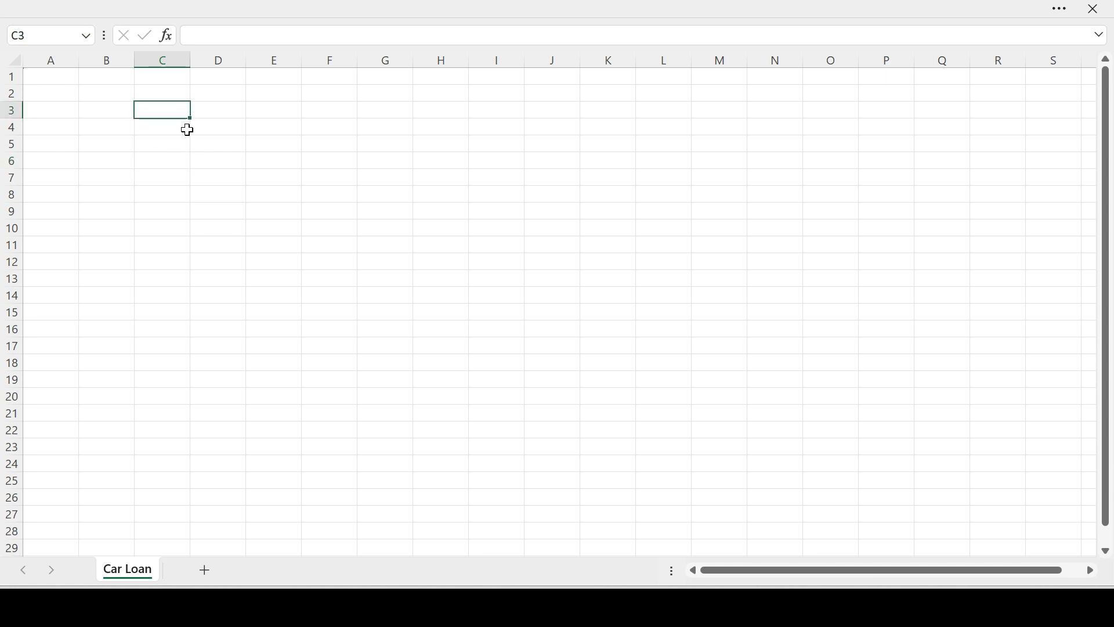
pyautogui.write('Monthly')
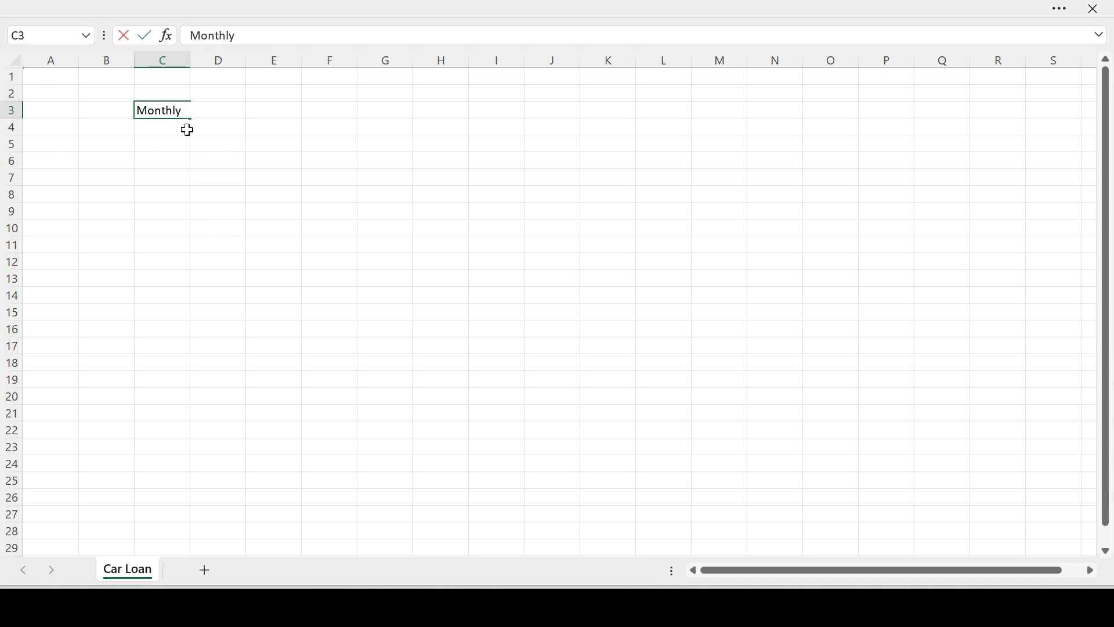
pyautogui.write(' Payment')
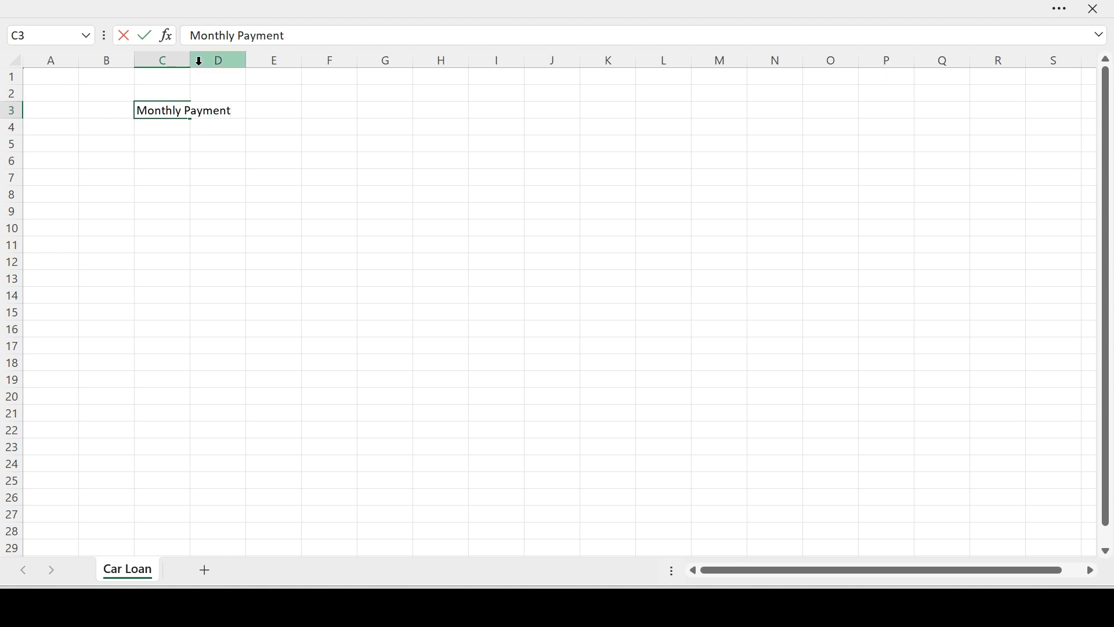
pyautogui.click(189, 61)
pyautogui.doubleClick(190, 60)
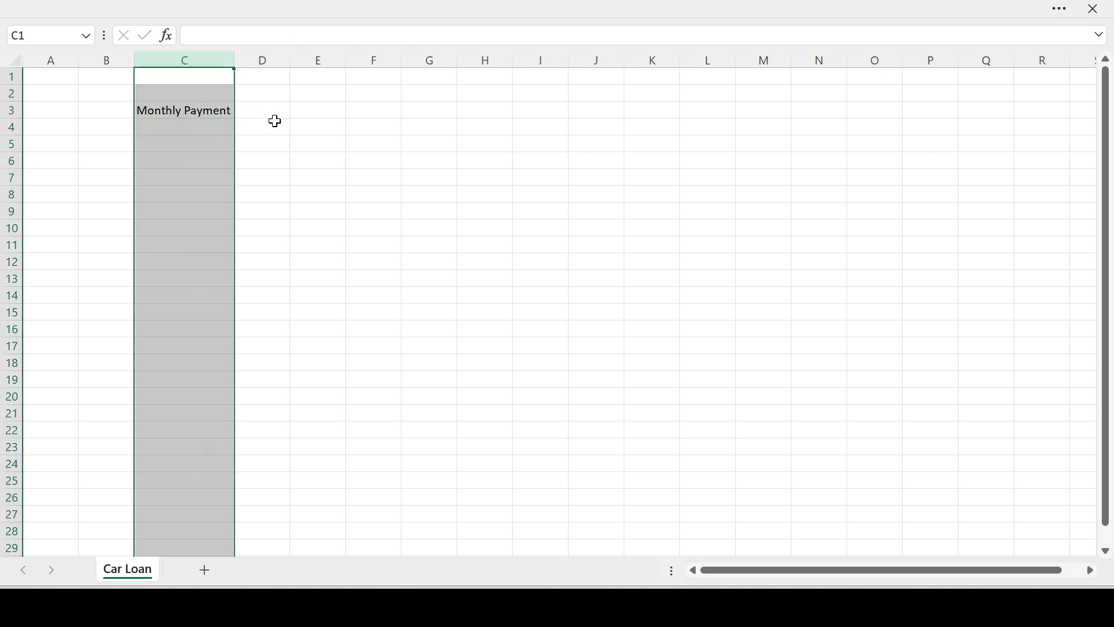
# Widen column D and enter $450 in cell D3 as the monthly payment.
pyautogui.click(274, 110)
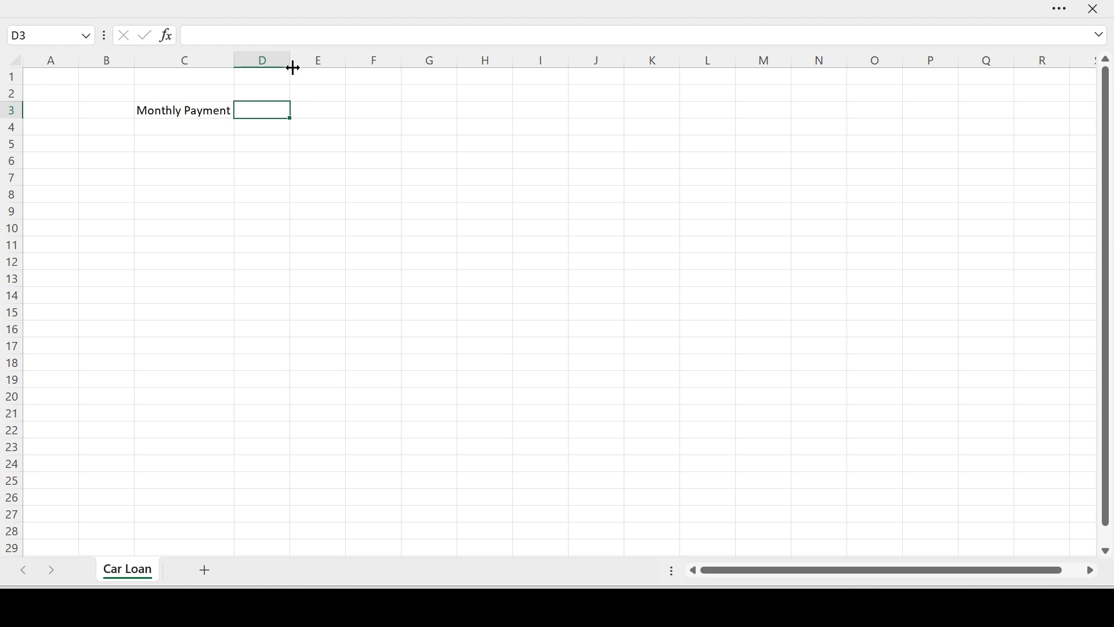
pyautogui.moveTo(293, 68); pyautogui.dragTo(324, 69)
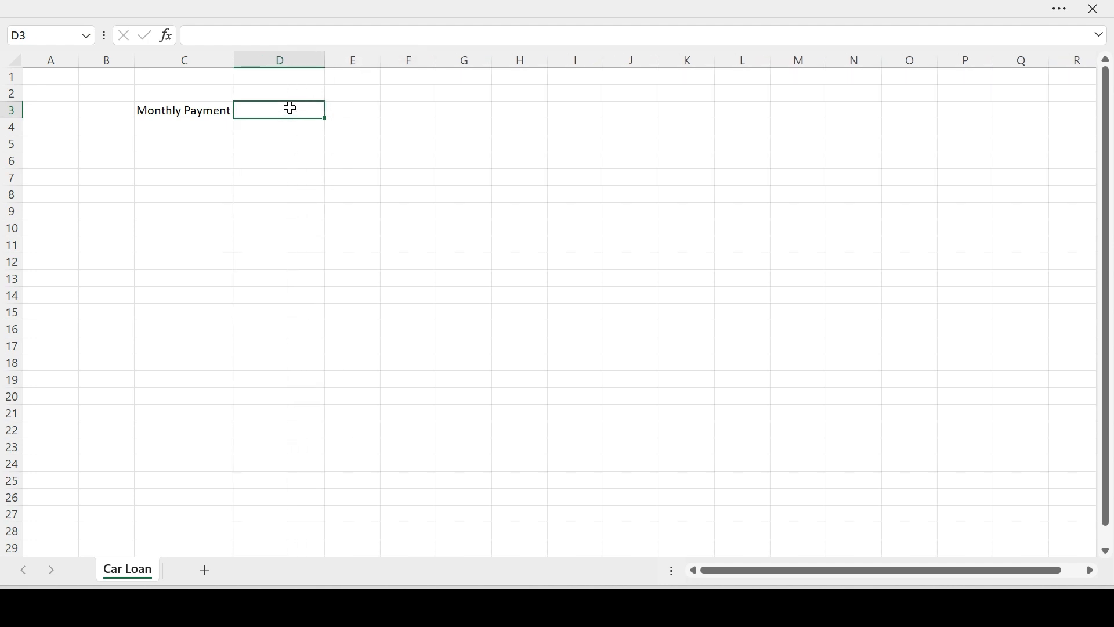
pyautogui.write('$450')
pyautogui.press('Return')
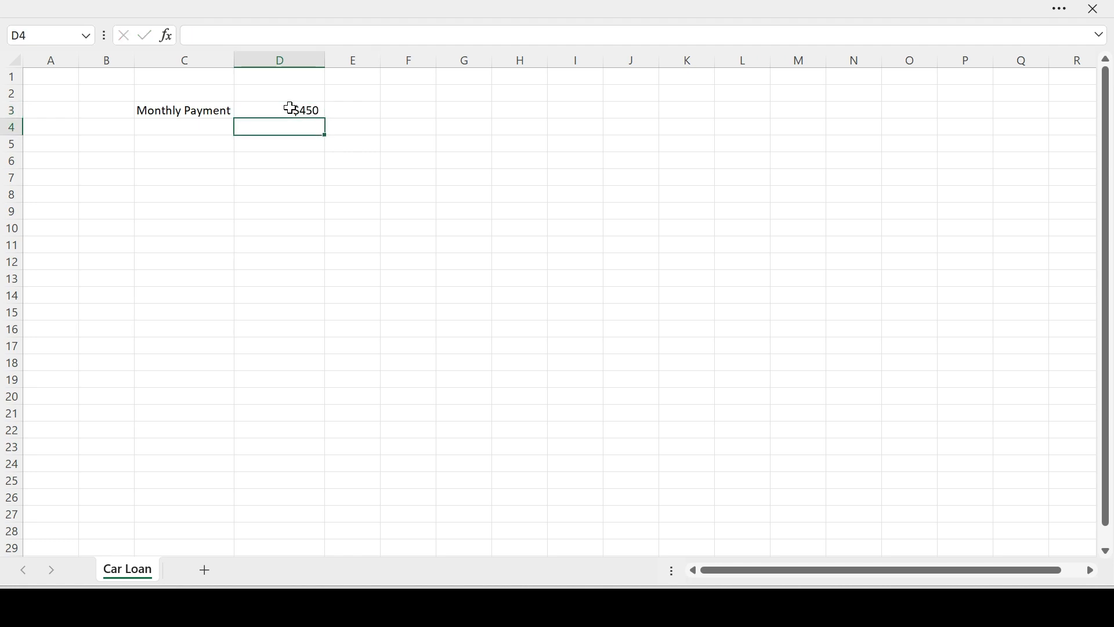
# Widen column E and enter the note "(Solver)" in cell E3 beside the monthly payment amount.
pyautogui.press('Down')
pyautogui.press('Left')
pyautogui.press('Up')
pyautogui.press('Up')
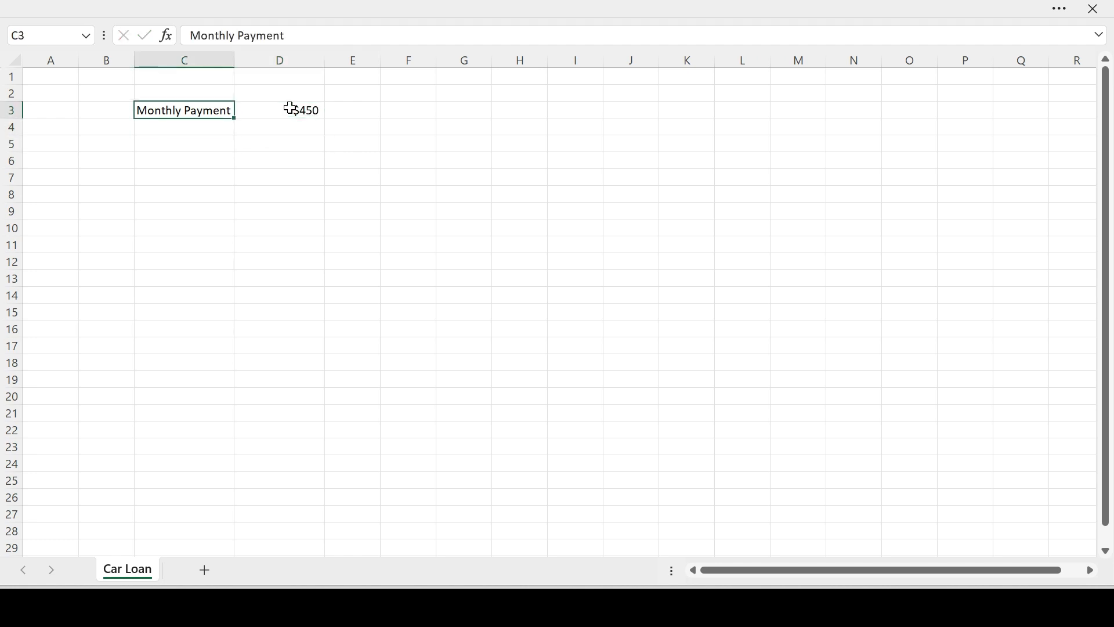
pyautogui.press('Right')
pyautogui.press('Right')
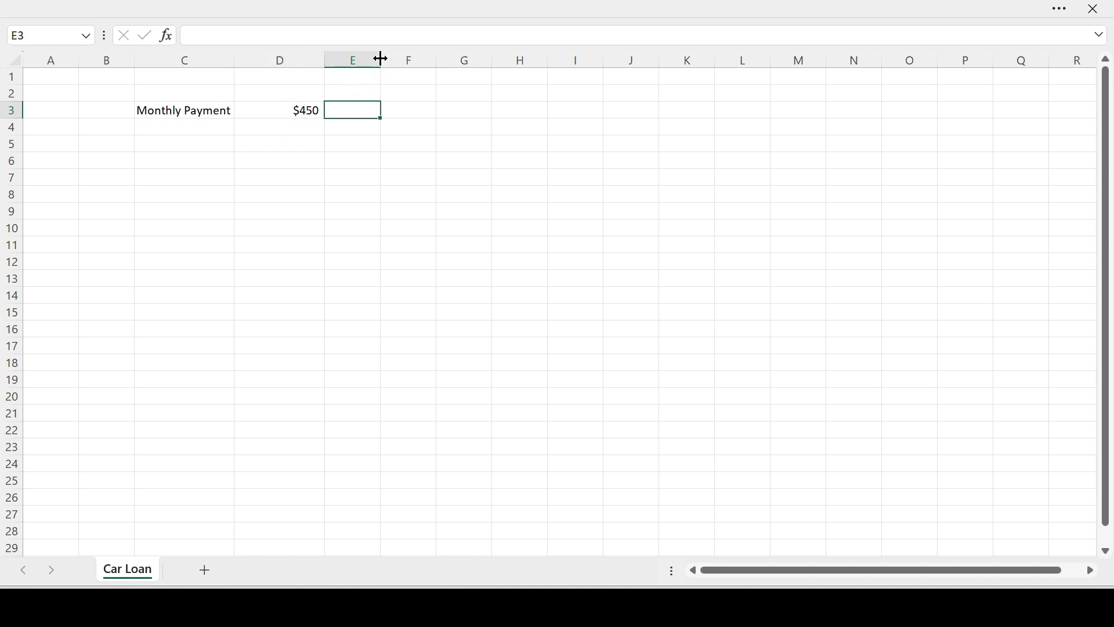
pyautogui.moveTo(381, 60); pyautogui.dragTo(410, 60)
pyautogui.doubleClick(386, 108)
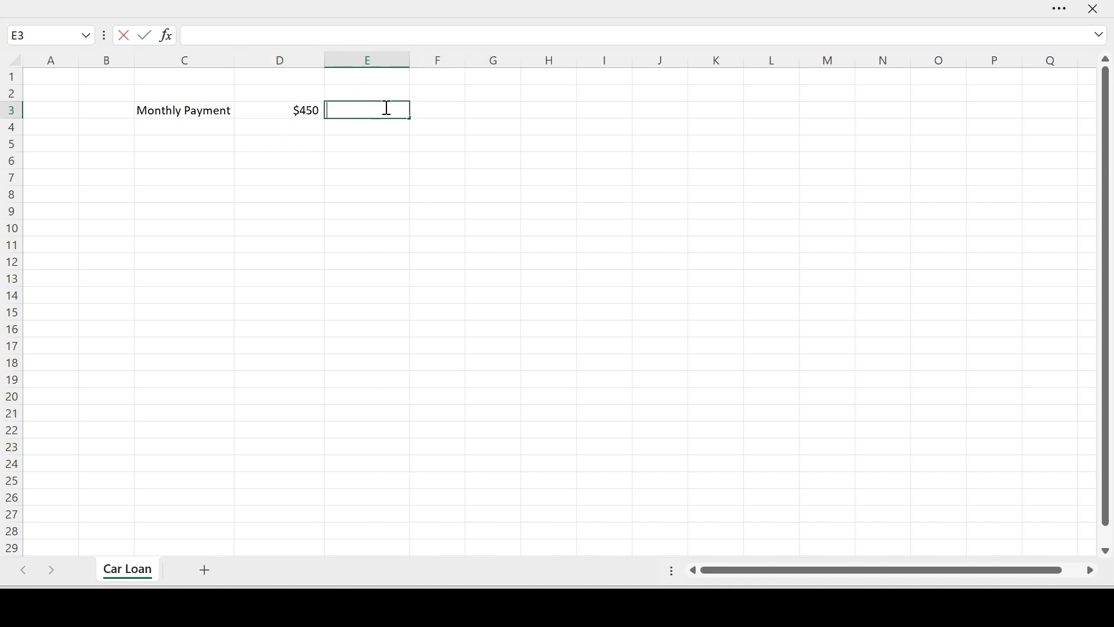
pyautogui.write('(Solver)')
pyautogui.press('Return')
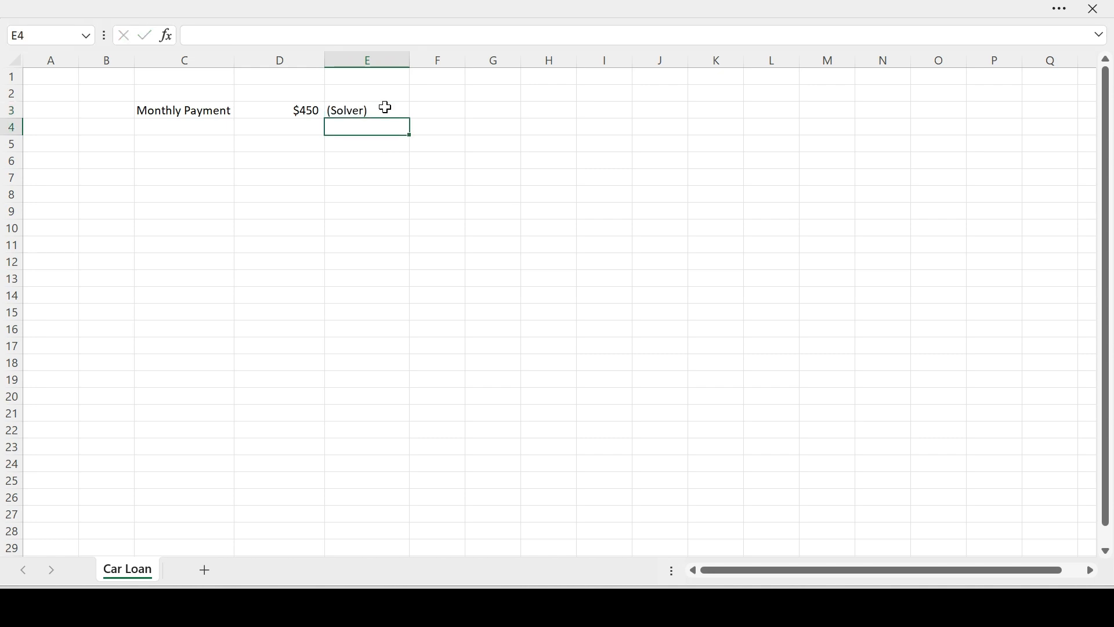
# Enter the headers "Month" in A4 and "Beginning Balance" in B4, and fit column B's width to its text.
pyautogui.press('Down')
pyautogui.press('Up')
pyautogui.press('Left')
pyautogui.press('Left')
pyautogui.press('Left')
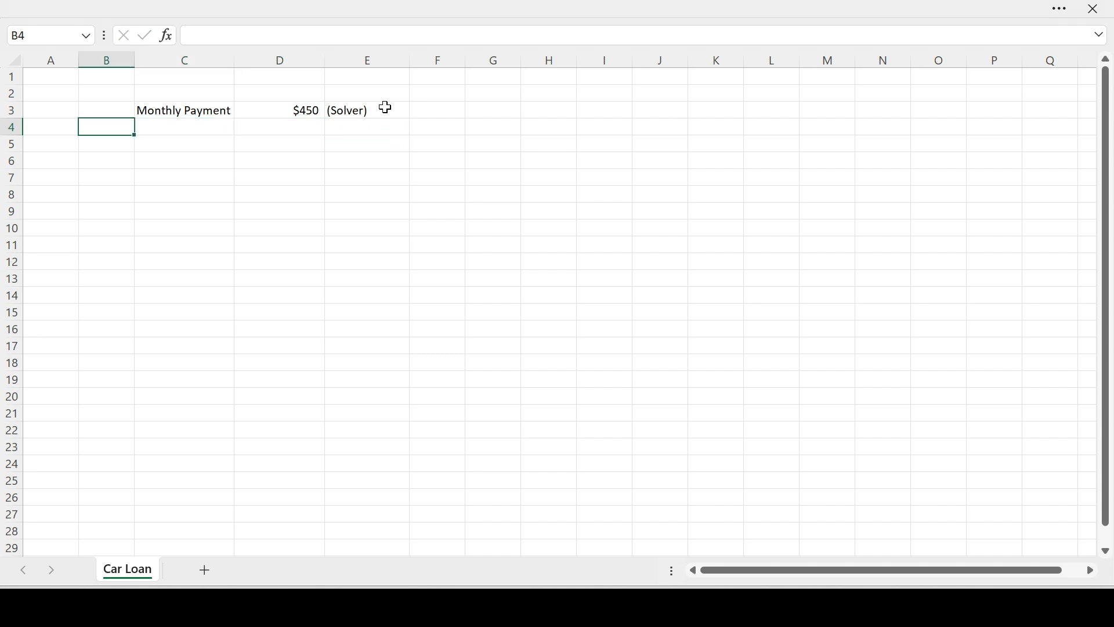
pyautogui.click(64, 130)
pyautogui.write('Month')
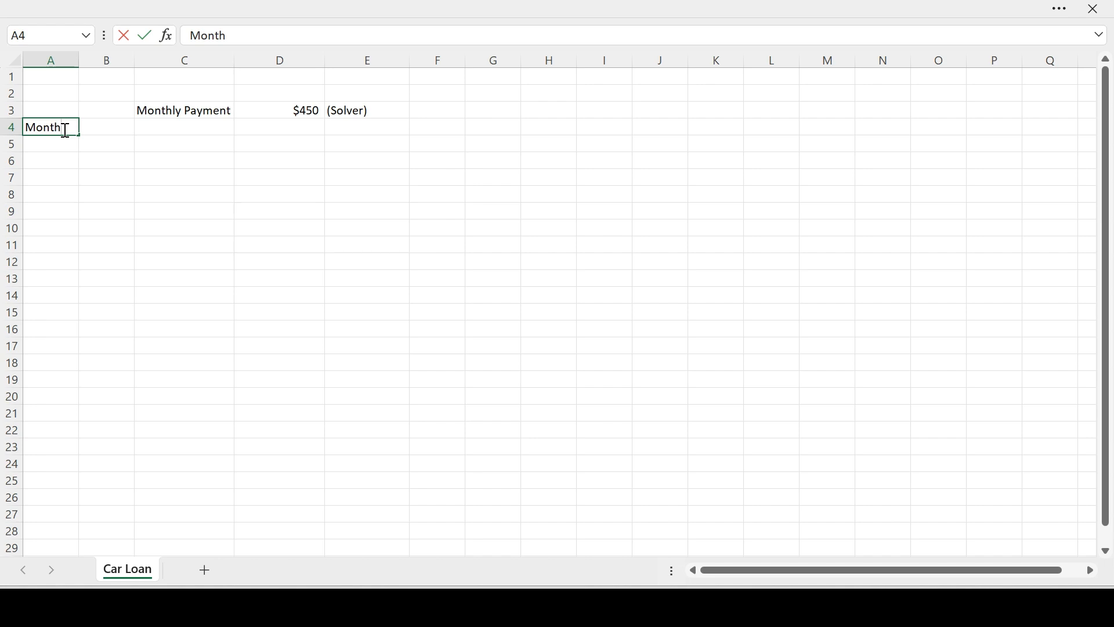
pyautogui.press('Tab')
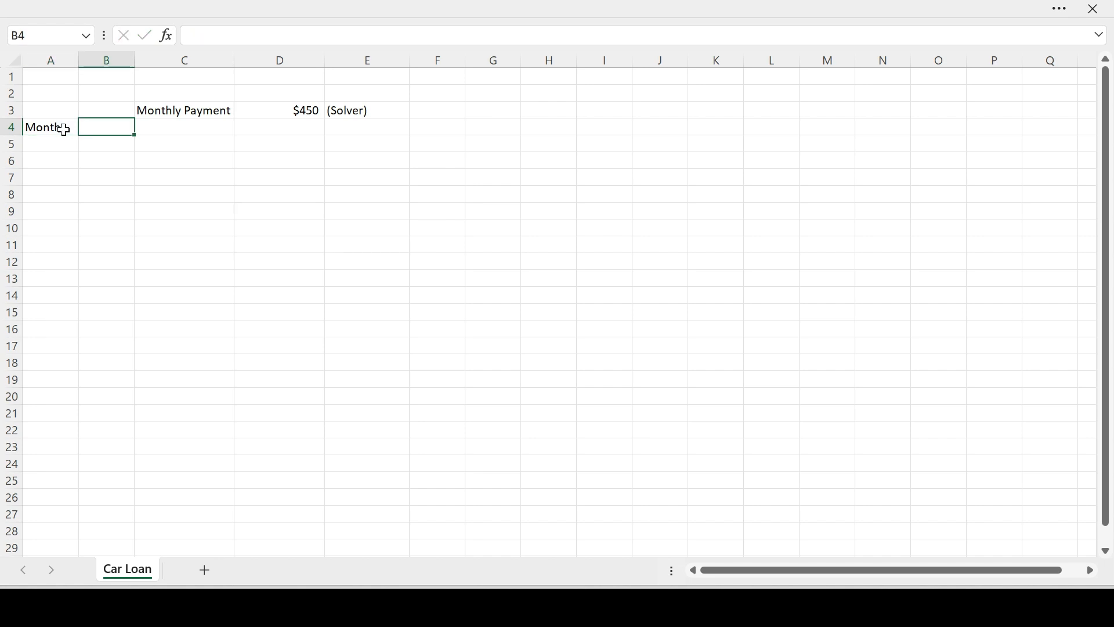
pyautogui.write('Beginning')
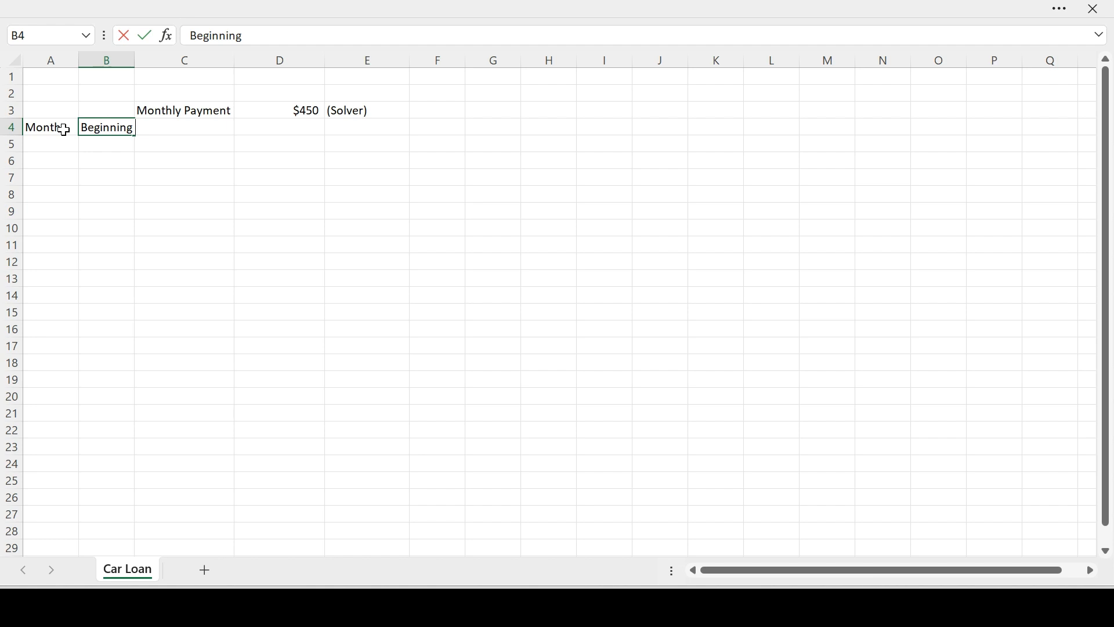
pyautogui.write(' Balance')
pyautogui.press('Tab')
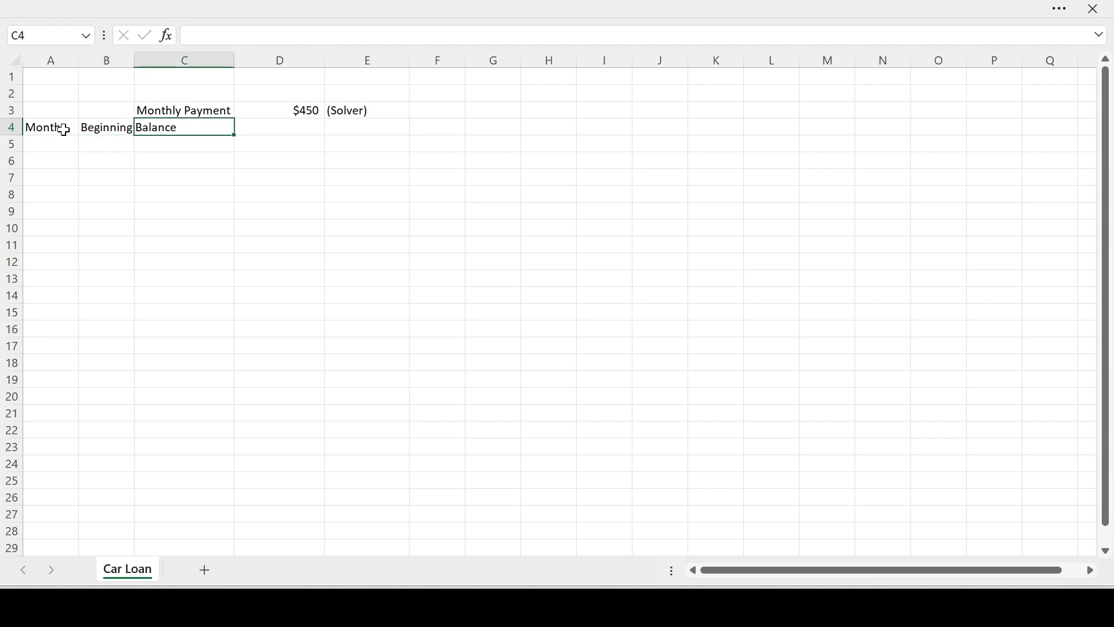
pyautogui.doubleClick(134, 60)
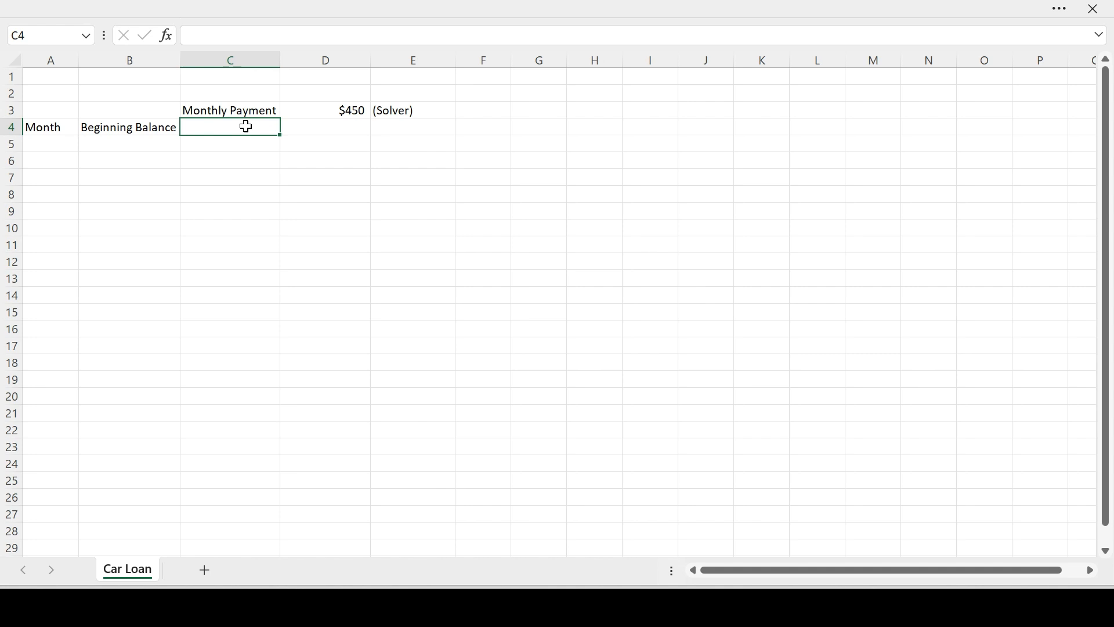
# Insert a blank row above the table headers in row 4.
pyautogui.rightClick(10, 127)
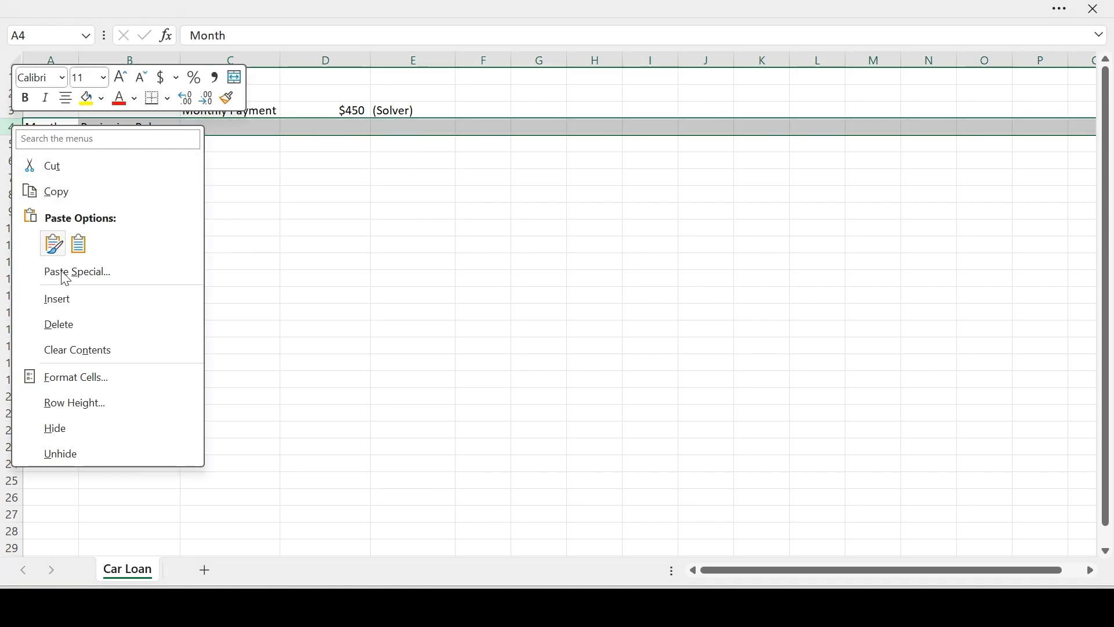
pyautogui.click(57, 299)
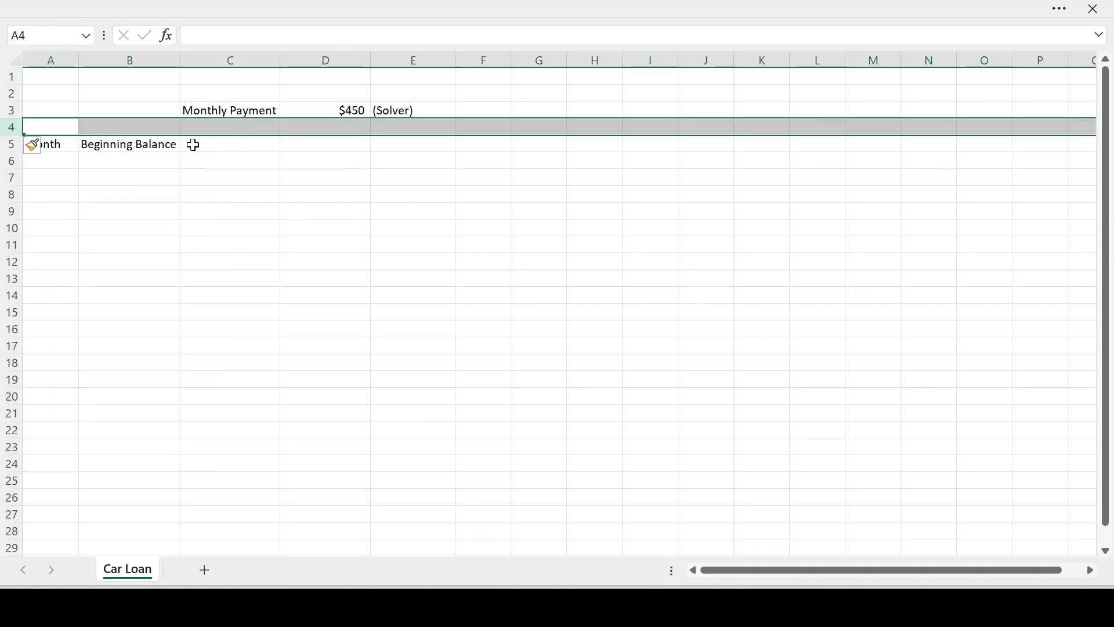
pyautogui.click(193, 145)
# Add the headers "Payment" in C5 and "Ending Balance" in D5.
pyautogui.doubleClick(225, 147)
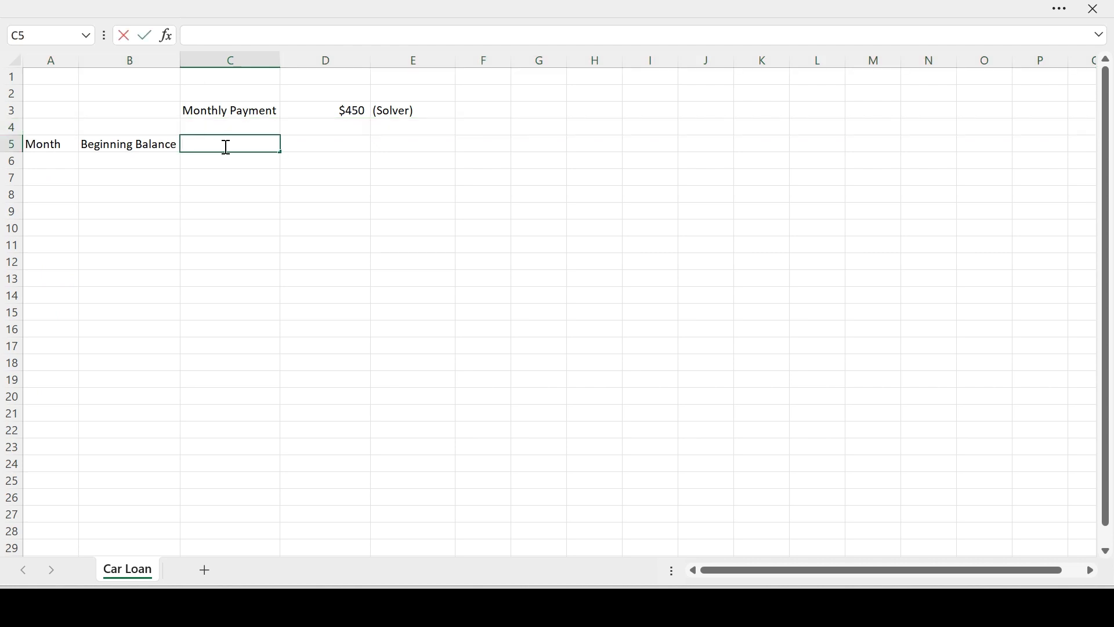
pyautogui.write('Payment')
pyautogui.press('Tab')
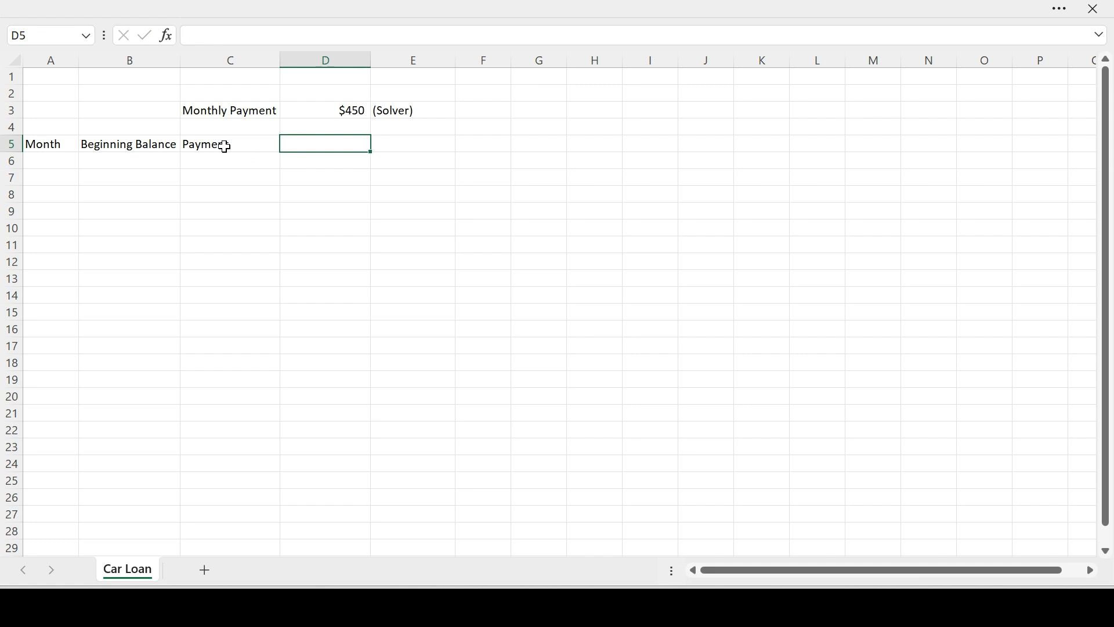
pyautogui.write('Ending Balance')
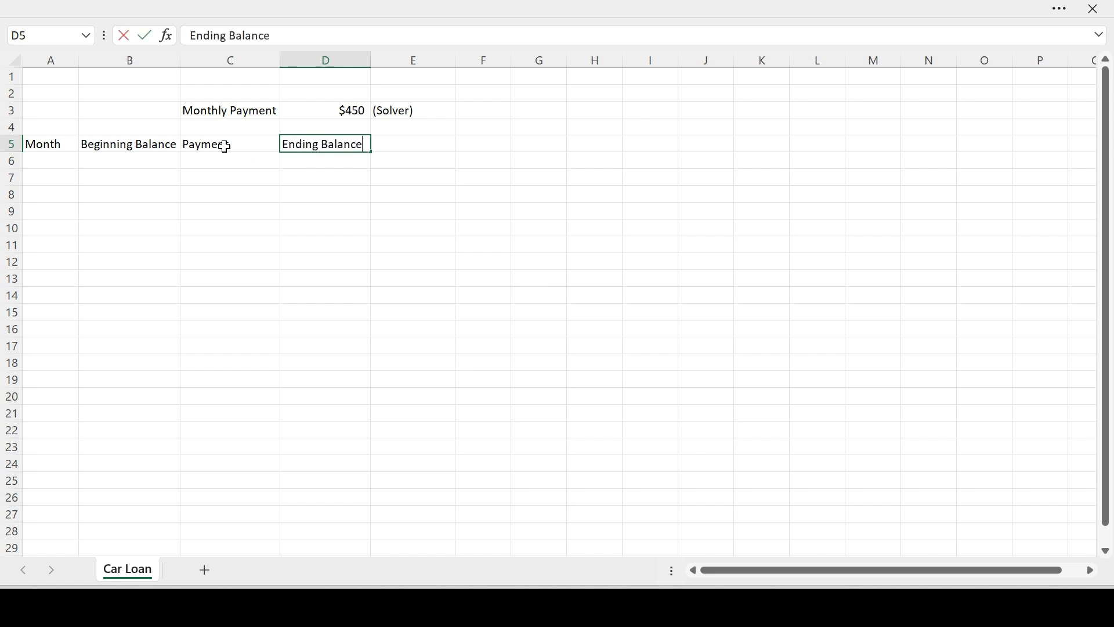
pyautogui.press('Return')
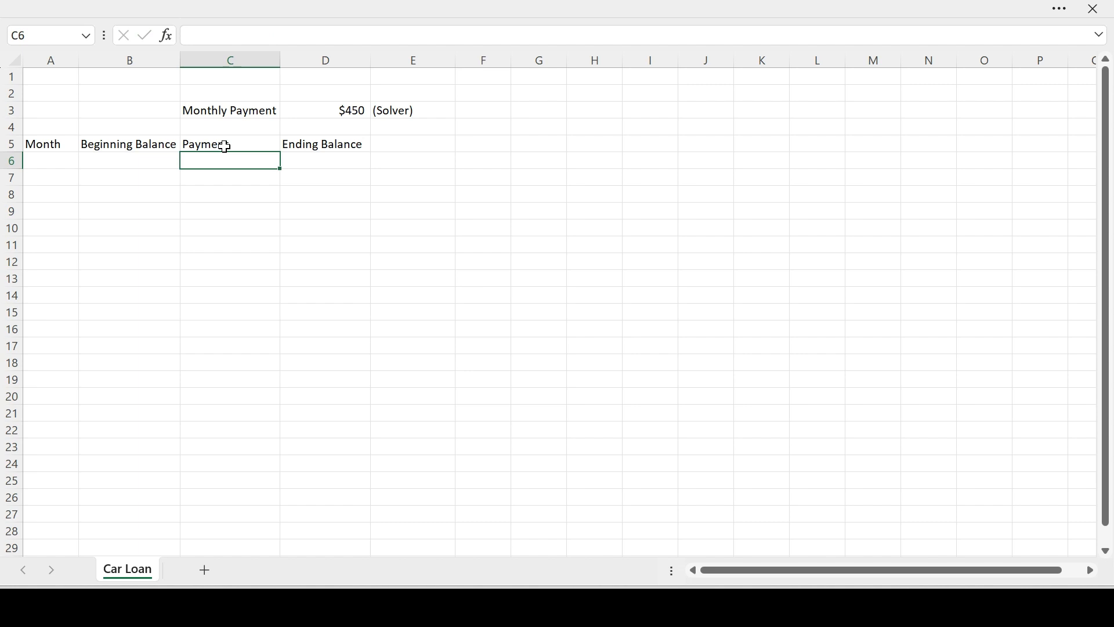
# Number the months from 1 to 60 down the Month column, filling A6 through A65 from the starting values 1 and 2.
pyautogui.click(52, 159)
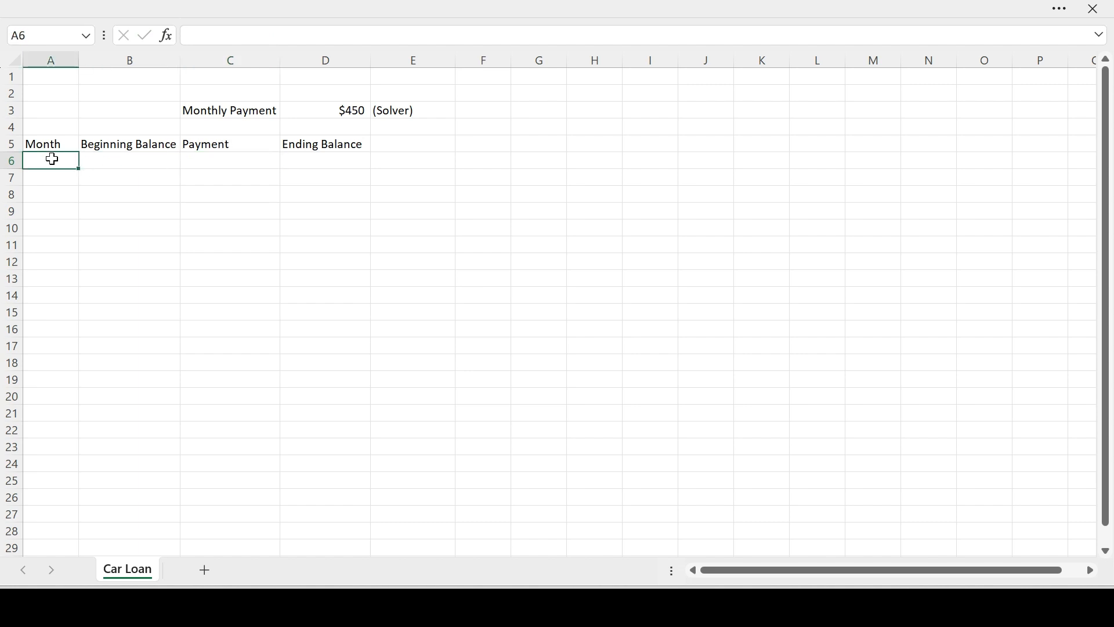
pyautogui.write('1')
pyautogui.press('Return')
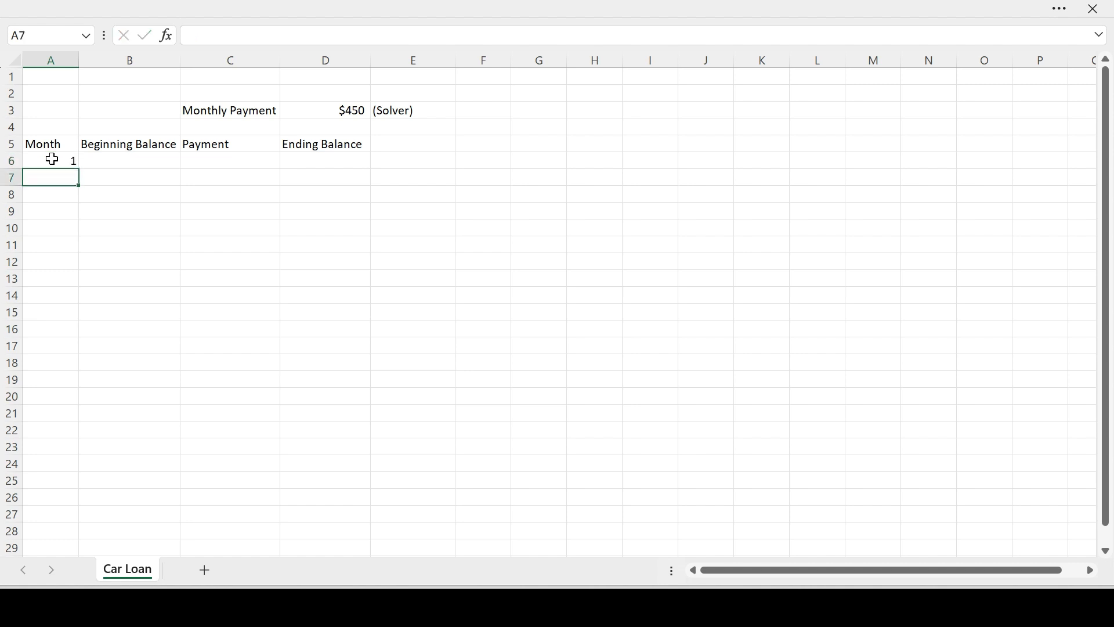
pyautogui.write('2')
pyautogui.moveTo(64, 162); pyautogui.dragTo(78, 441)
pyautogui.scroll(15, 90, 424)
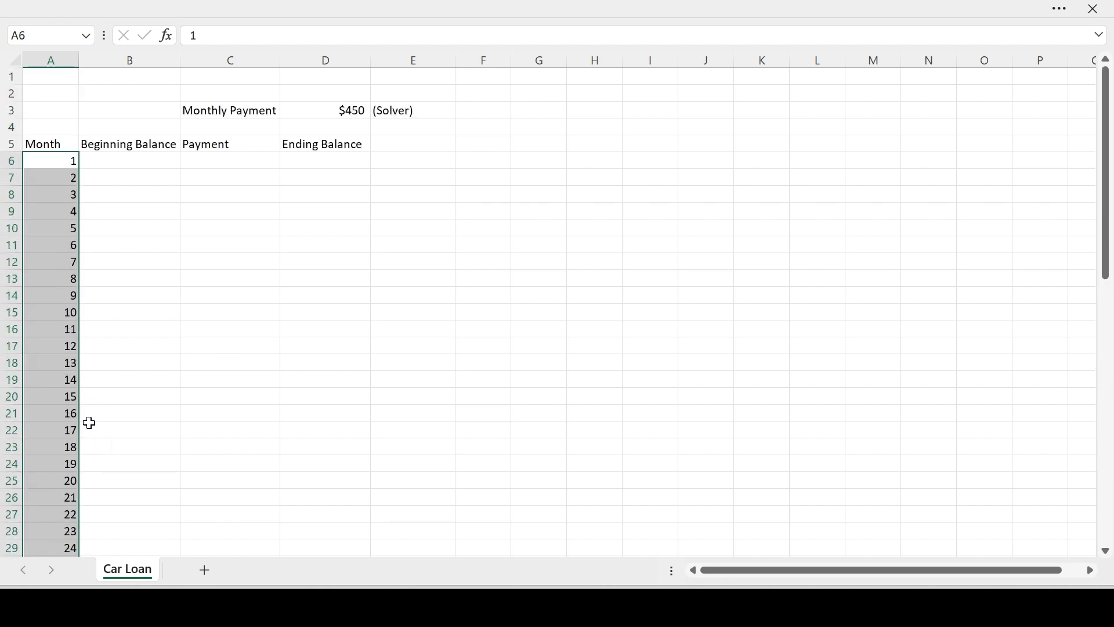
pyautogui.scroll(-17, 90, 424)
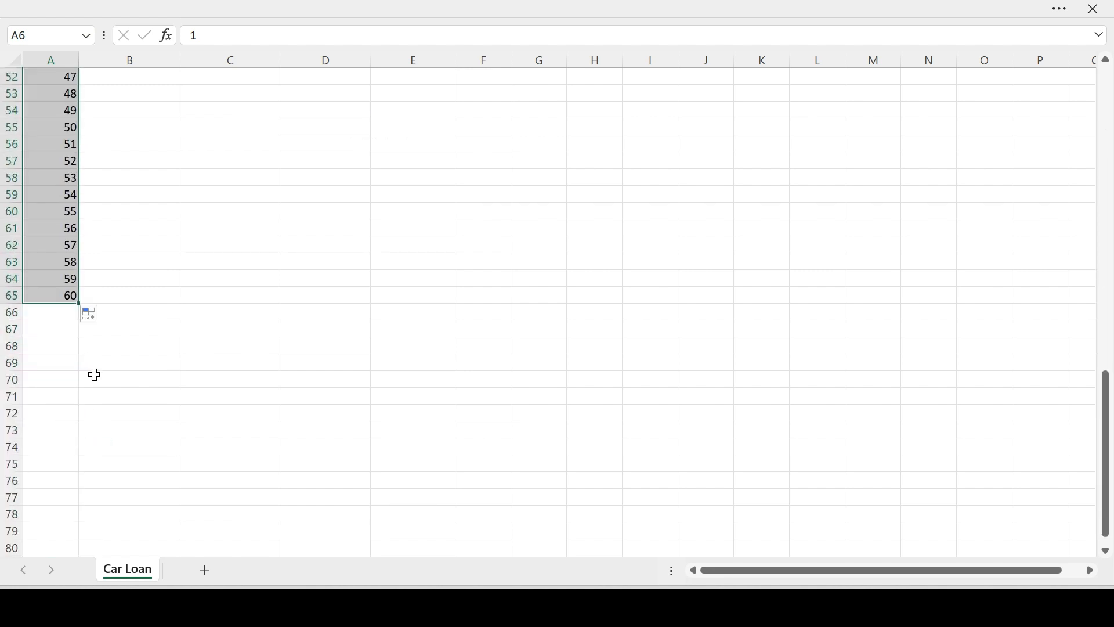
pyautogui.scroll(17, 95, 375)
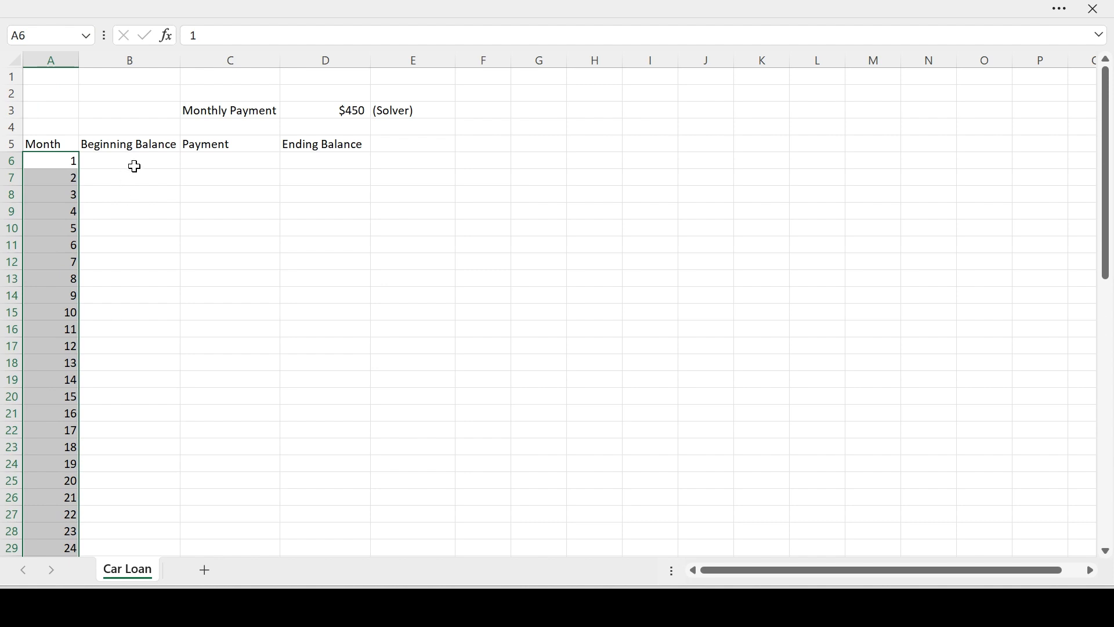
# Enter $30,000 as the beginning balance for month 1 in B6.
pyautogui.click(133, 165)
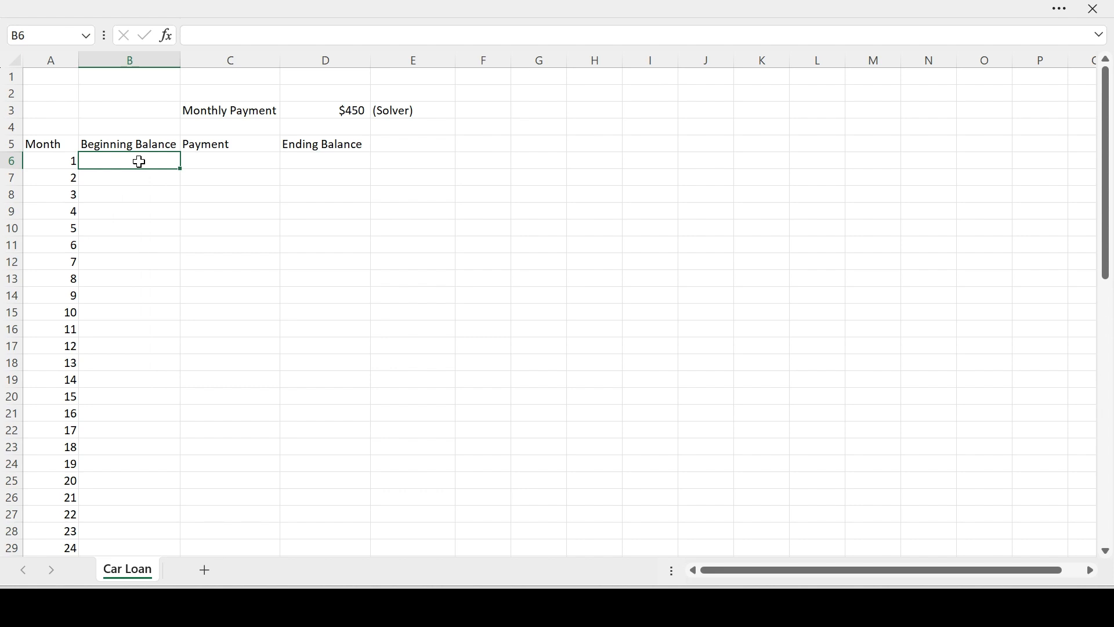
pyautogui.write('$30,000')
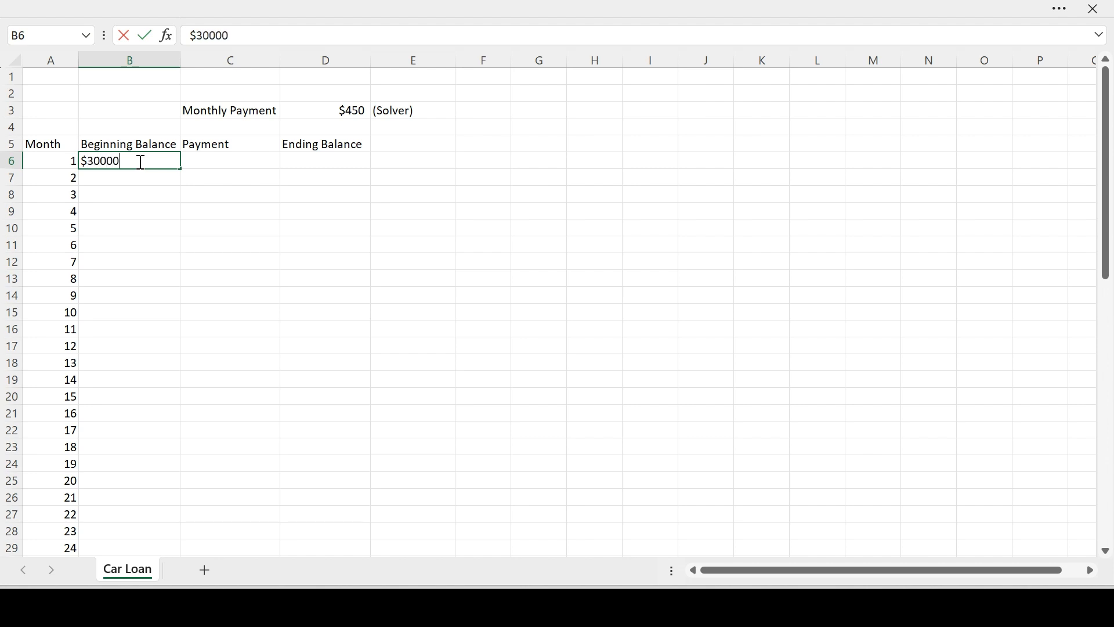
pyautogui.press('Tab')
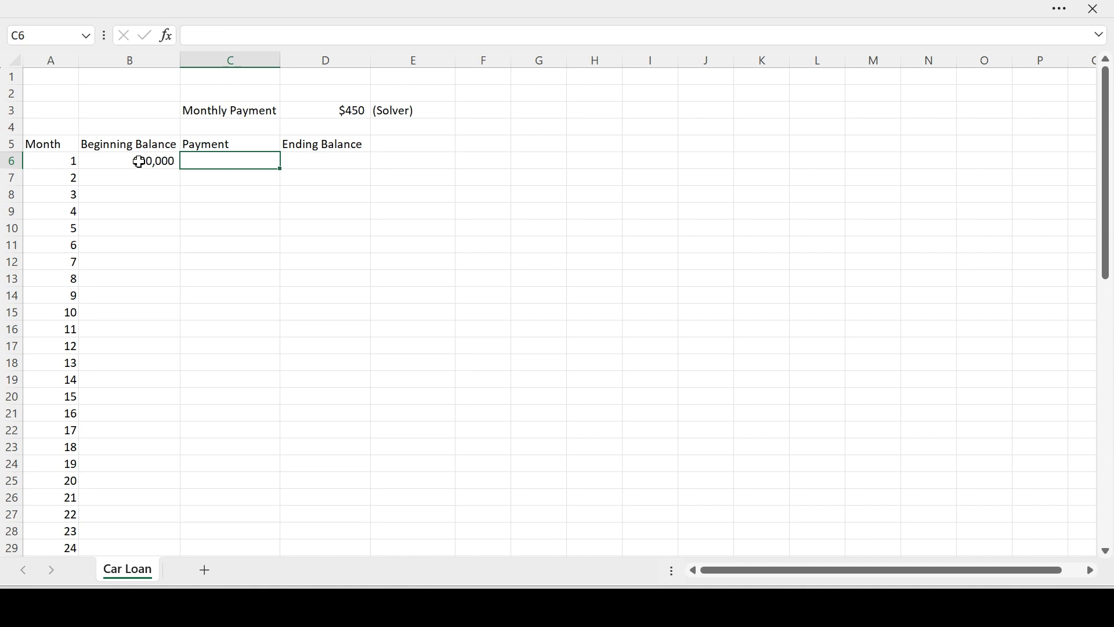
# Link the month 1 payment in C6 to the monthly payment cell with the absolute reference =$D$3.
pyautogui.write('=')
pyautogui.click(346, 109)
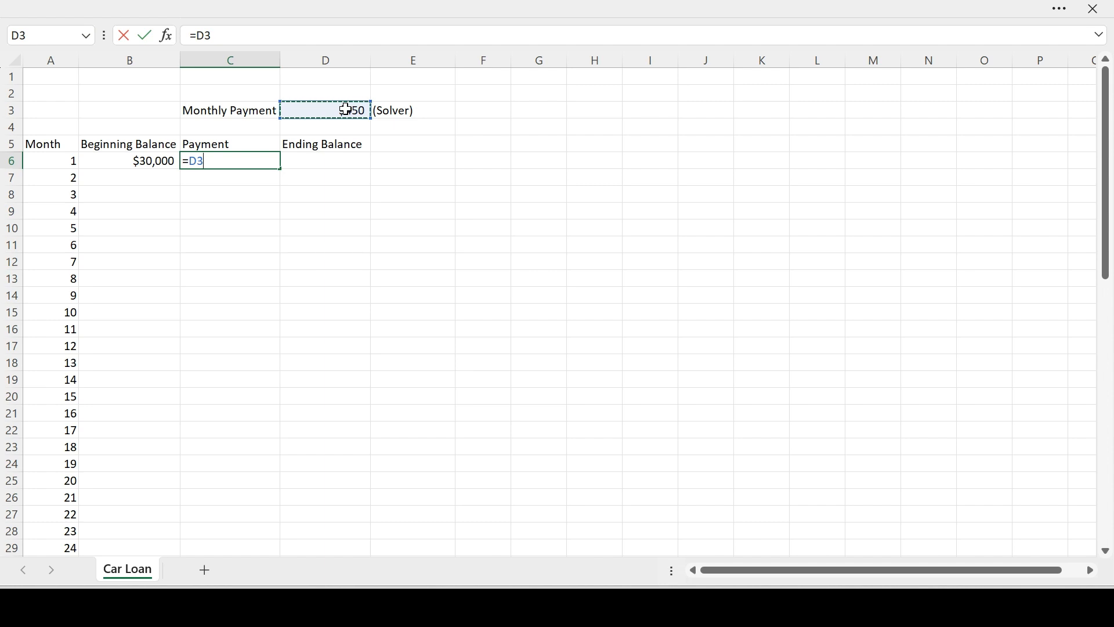
pyautogui.press('F4')
pyautogui.press('Return')
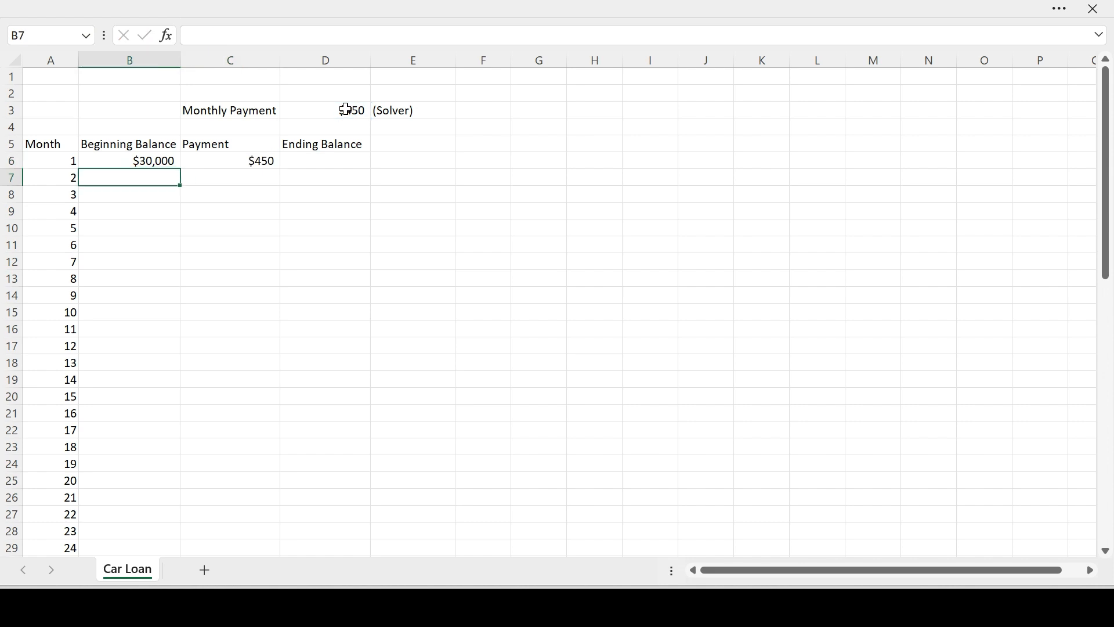
pyautogui.press('Up')
pyautogui.press('Right')
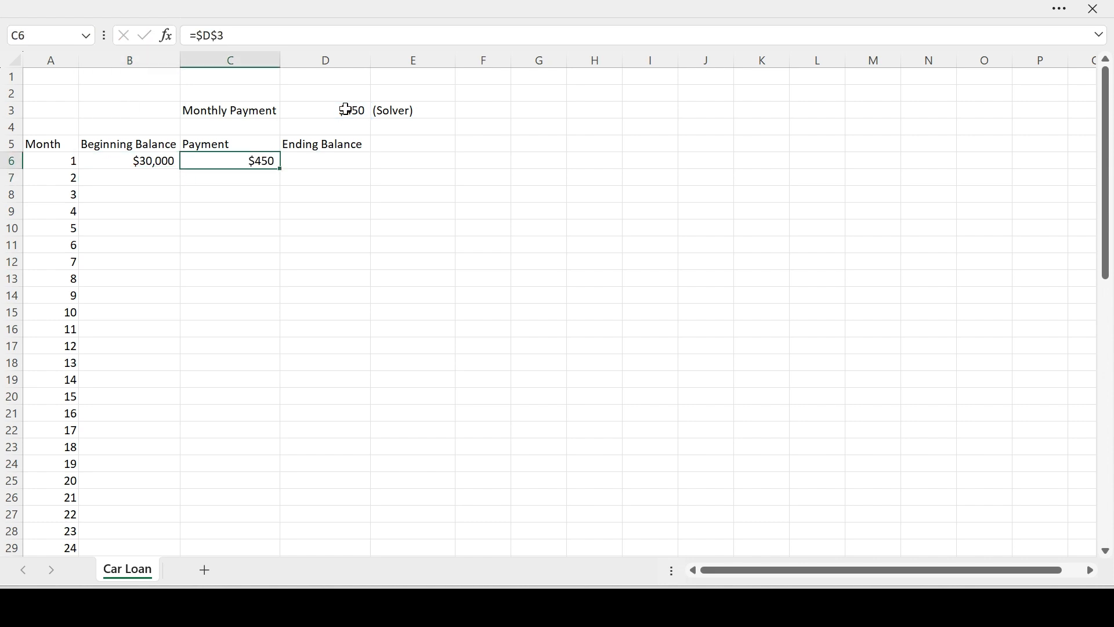
# Calculate the month 1 ending balance in D6 with the formula =B6-C6.
pyautogui.press('Right')
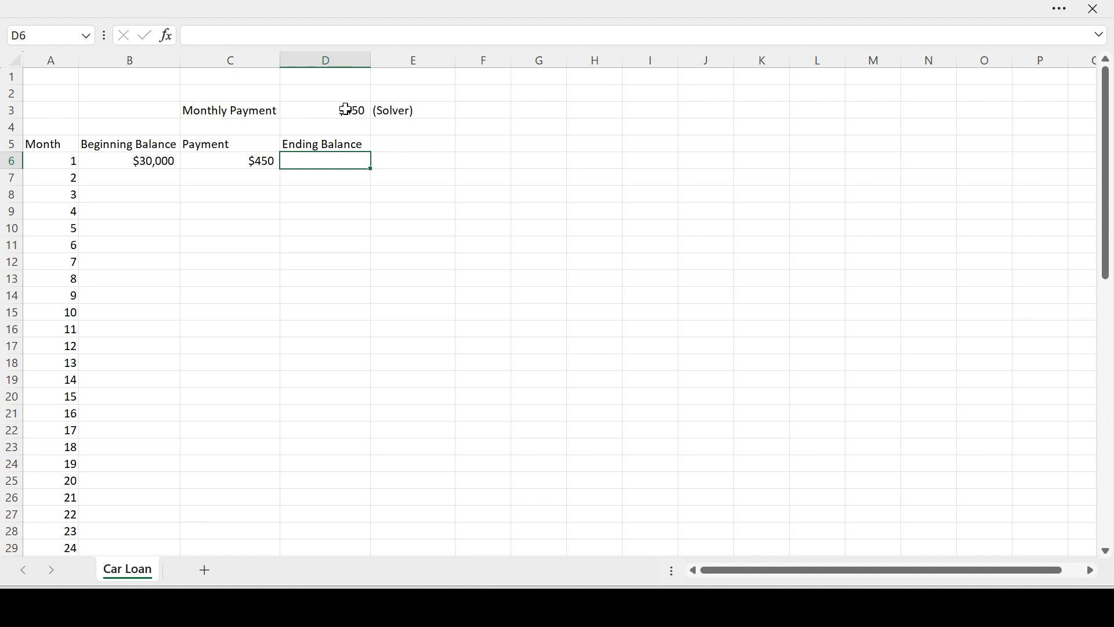
pyautogui.write('=')
pyautogui.press('Left')
pyautogui.press('Left')
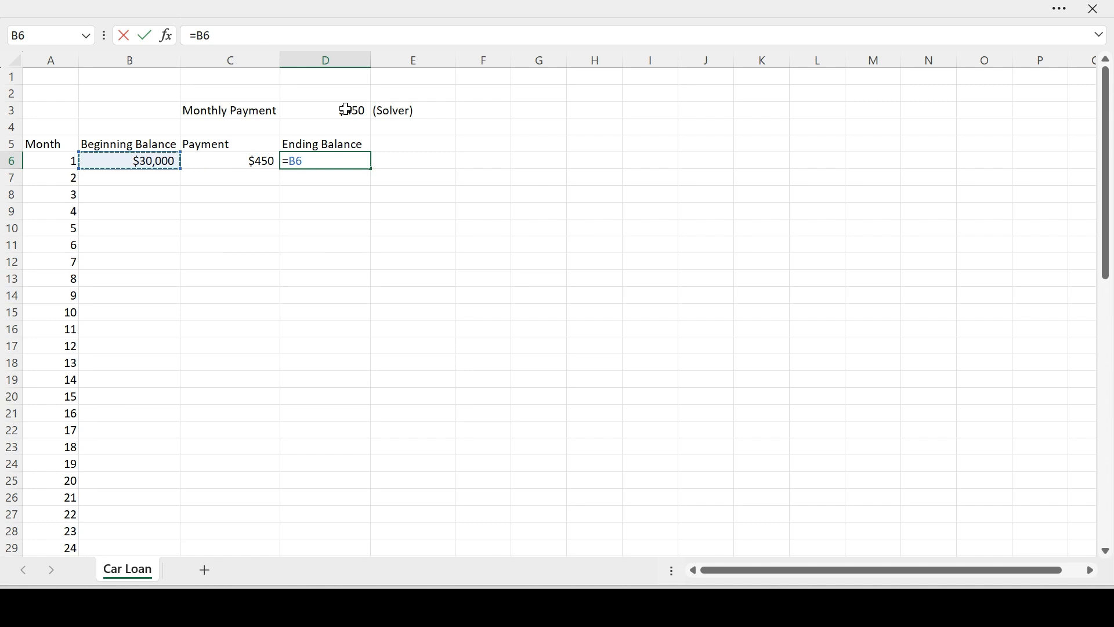
pyautogui.write('-')
pyautogui.press('Left')
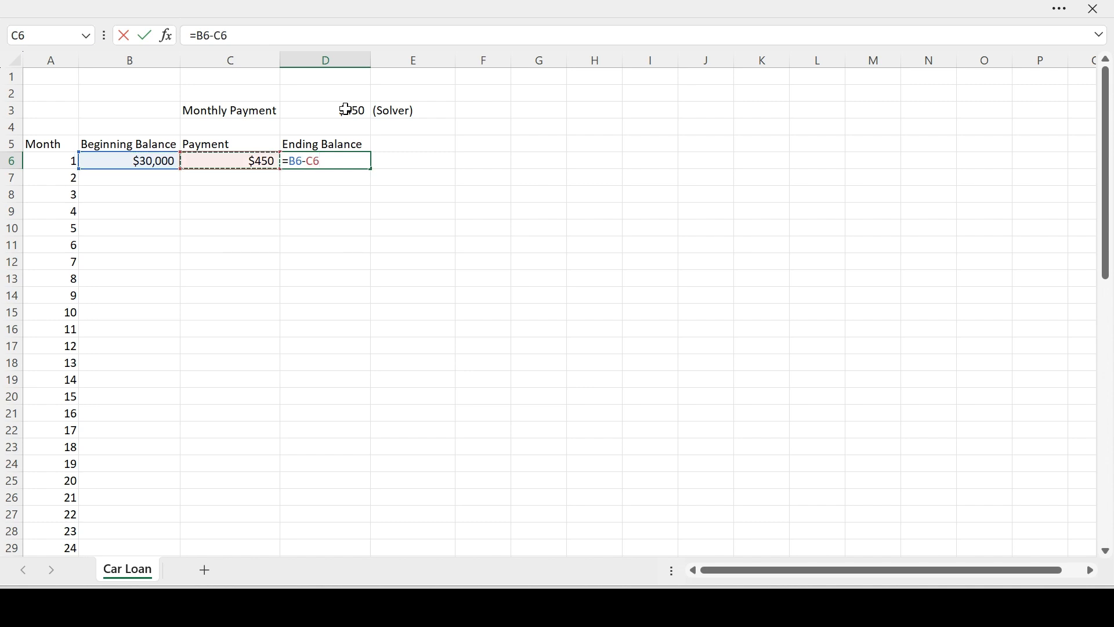
pyautogui.press('Return')
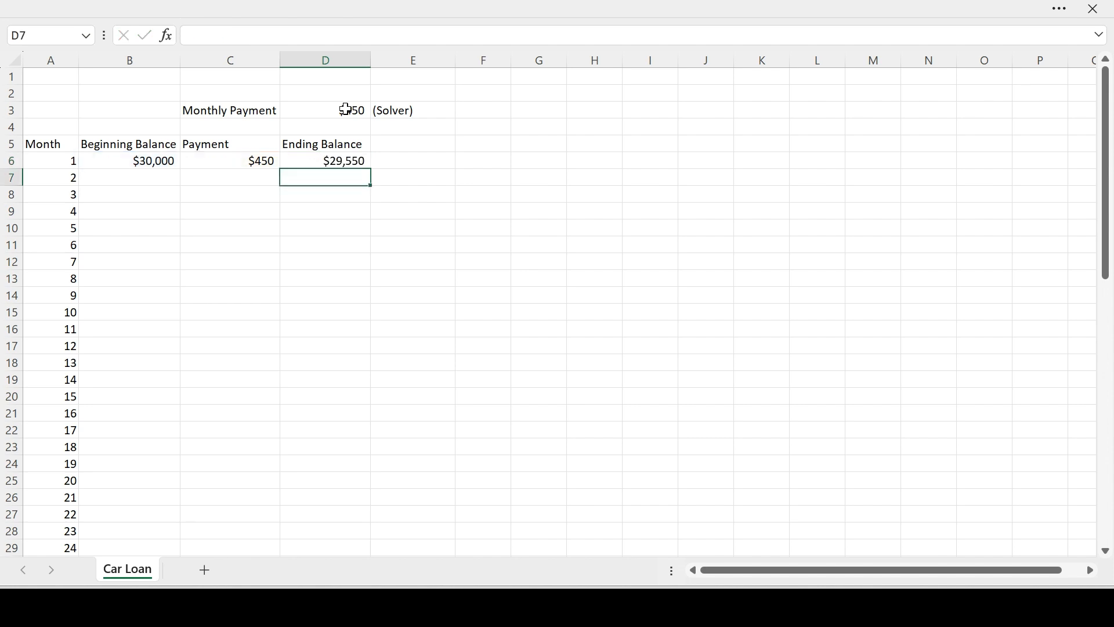
# Set the month 2 beginning balance in B7 to the previous month's ending balance with =D6.
pyautogui.press('Left')
pyautogui.press('Left')
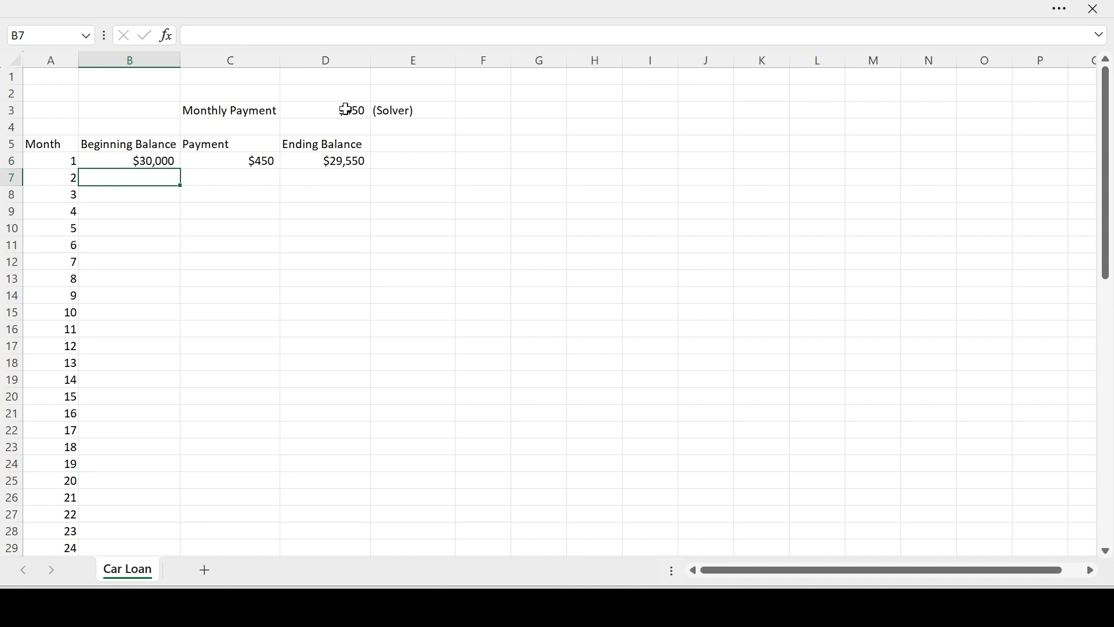
pyautogui.write('=')
pyautogui.press('Up')
pyautogui.press('Right')
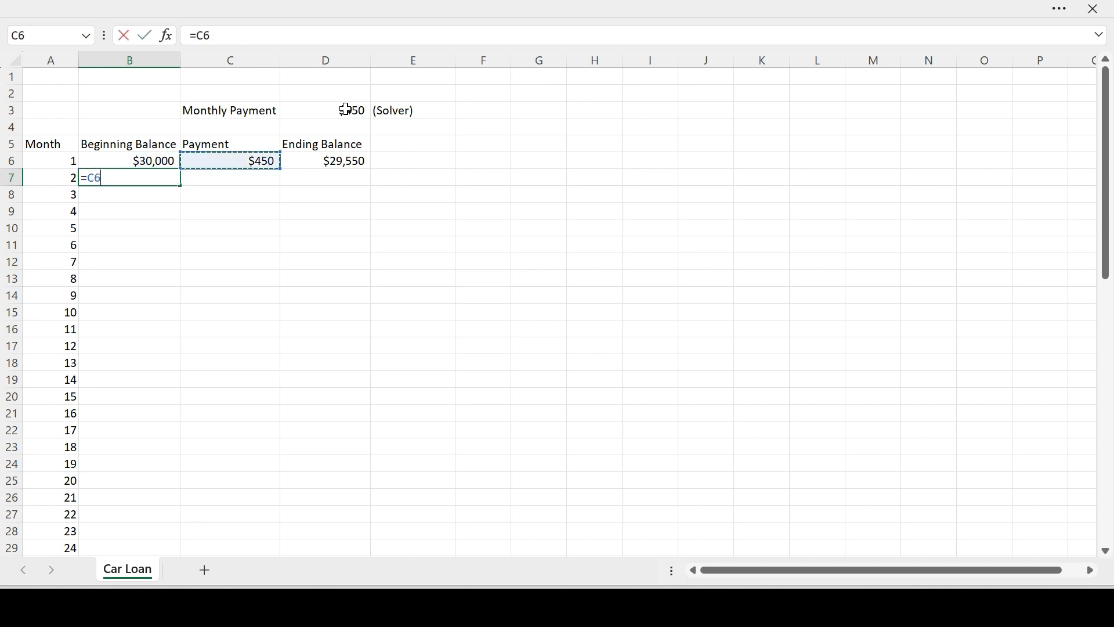
pyautogui.press('Right')
pyautogui.press('Return')
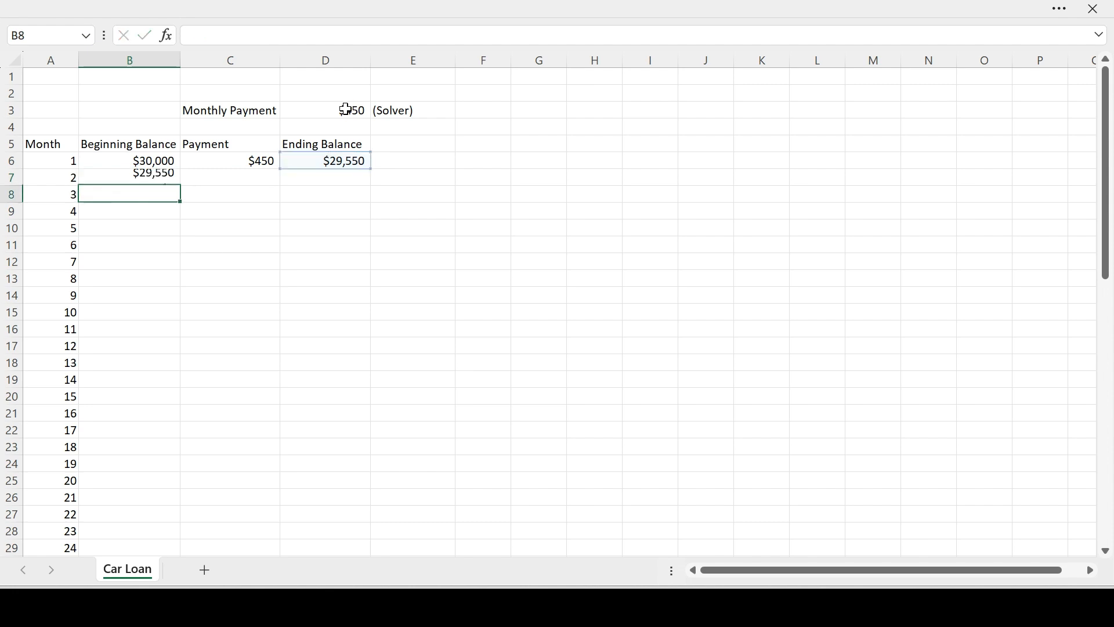
# Copy the payment formula from C6 to C7 for month 2.
pyautogui.press('Up')
pyautogui.press('Right')
pyautogui.press('Up')
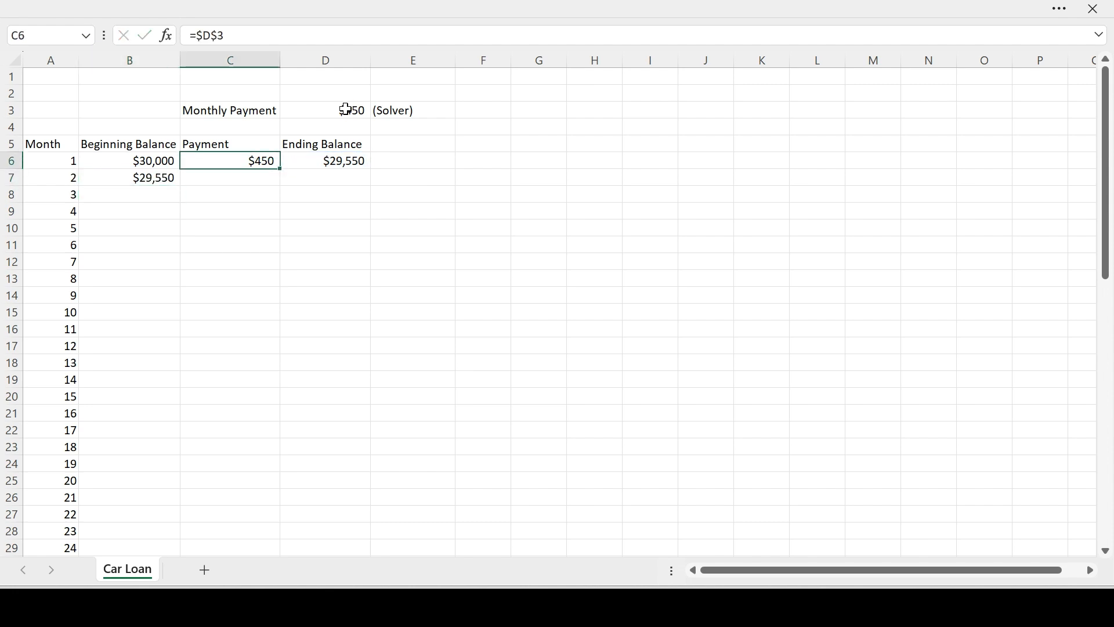
pyautogui.hotkey('ctrl', 'c')
pyautogui.press('Down')
pyautogui.hotkey('ctrl', 'v')
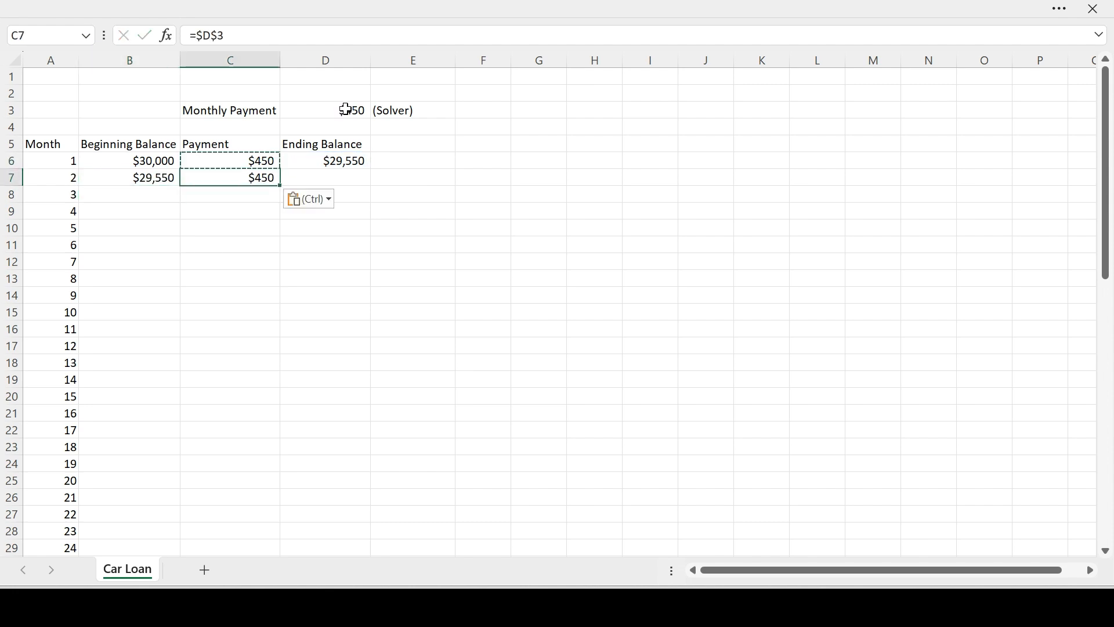
# Copy the ending balance formula from D6 to D7 for month 2.
pyautogui.press('Right')
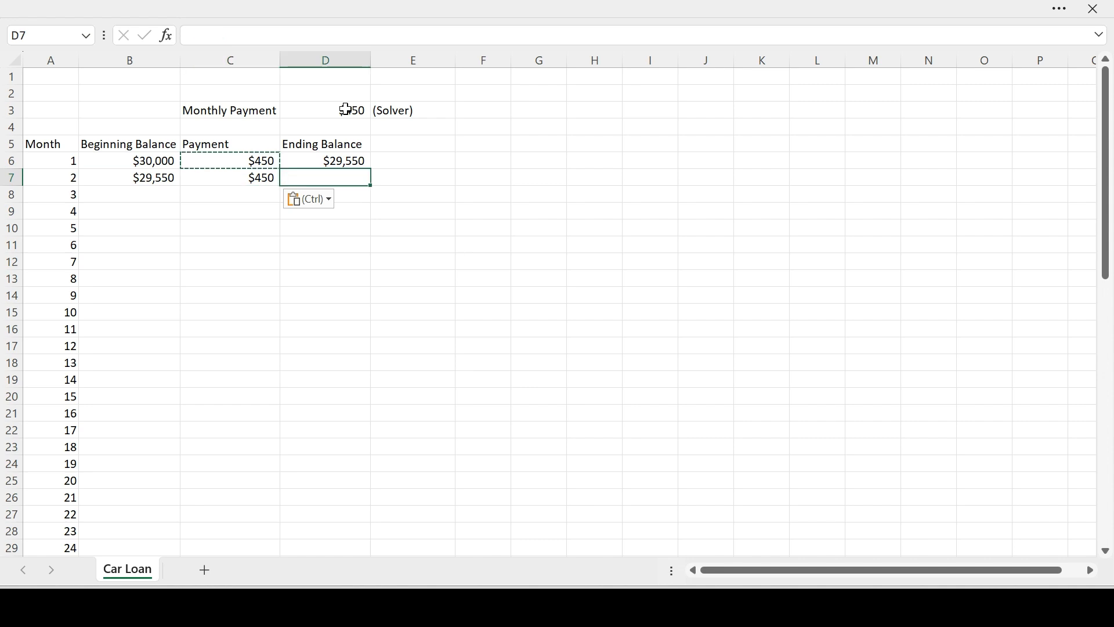
pyautogui.write('=')
pyautogui.press('Escape')
pyautogui.press('Up')
pyautogui.hotkey('ctrl', 'c')
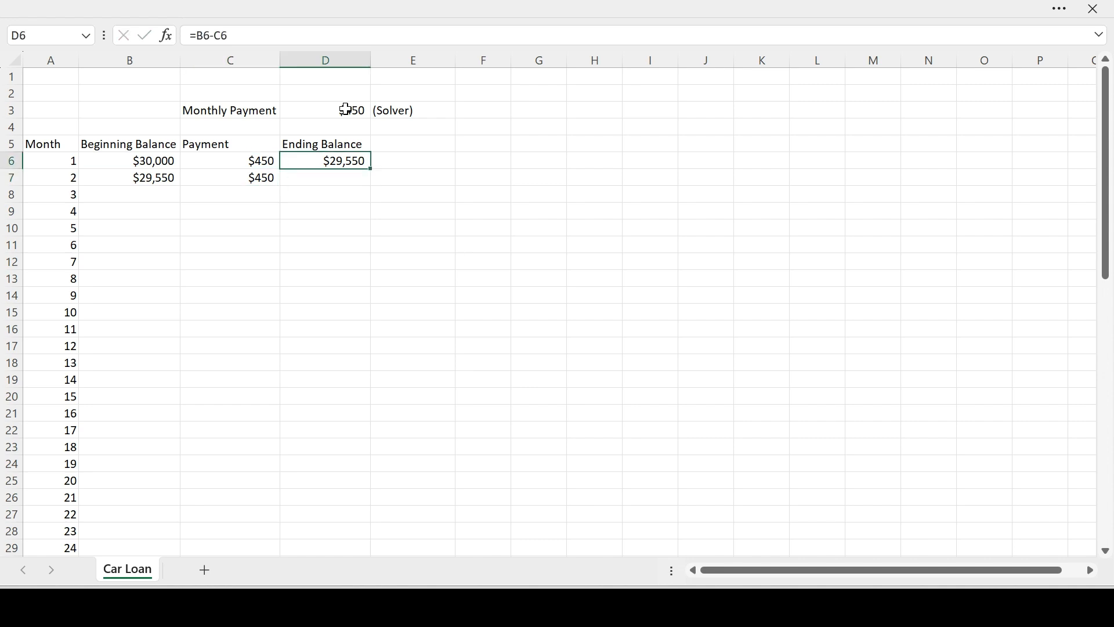
pyautogui.press('Down')
pyautogui.hotkey('ctrl', 'v')
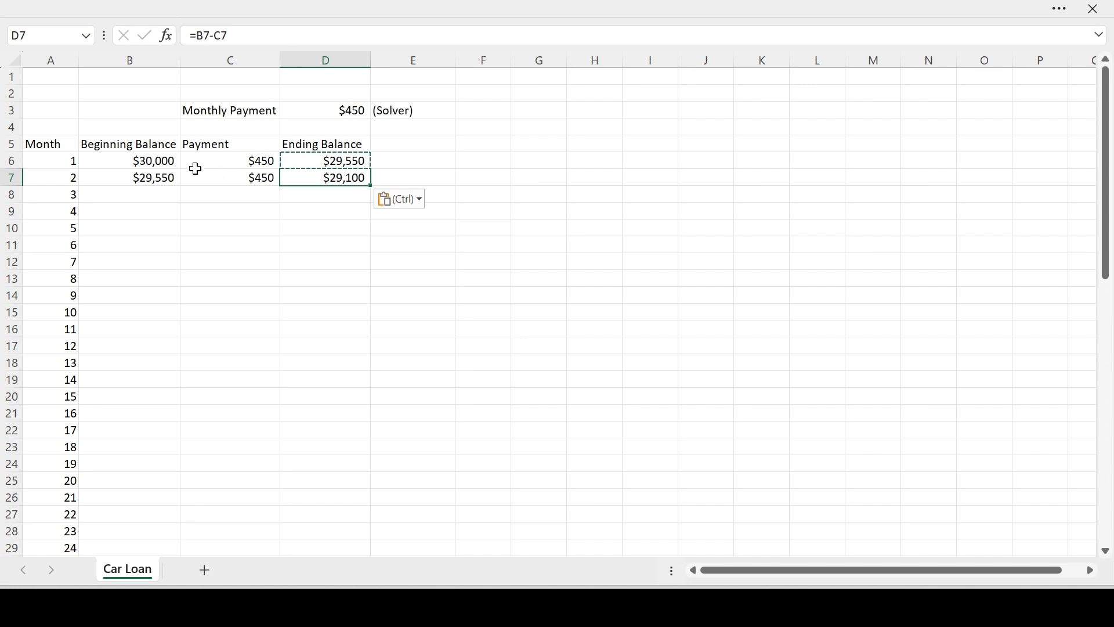
# Fill the month 2 formulas in B7:D7 down through month 60 in row 65.
pyautogui.click(169, 178)
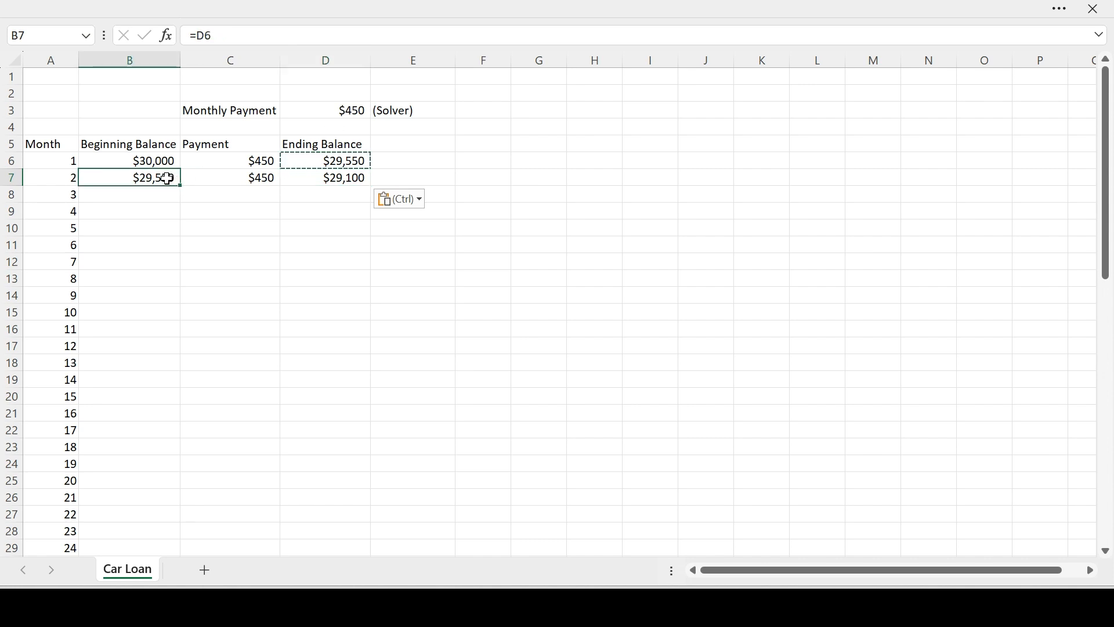
pyautogui.moveTo(169, 177); pyautogui.dragTo(339, 180)
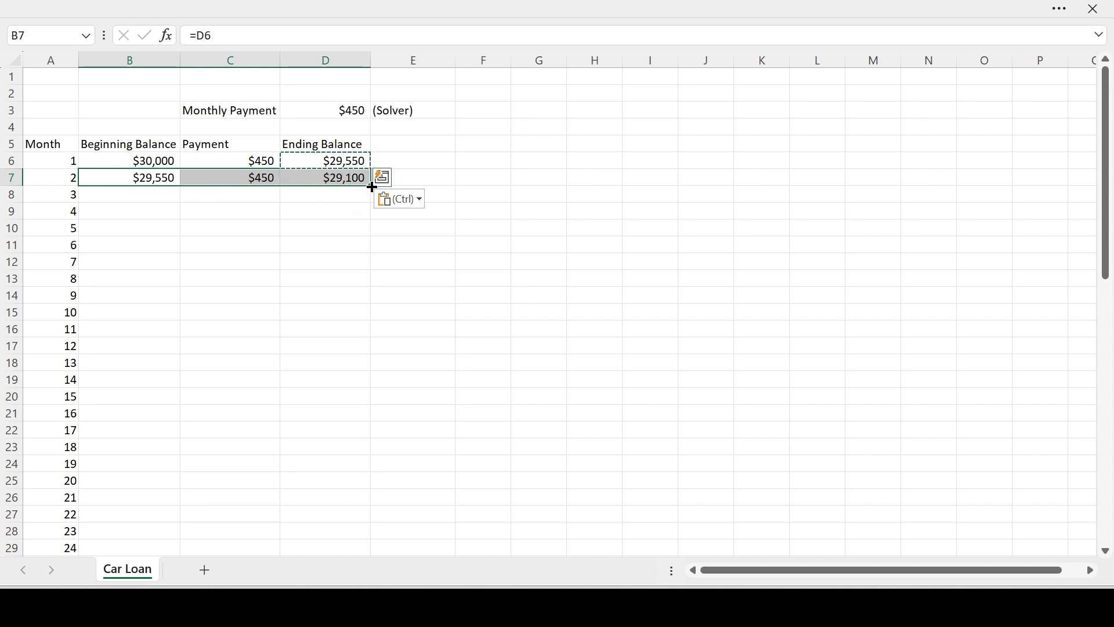
pyautogui.doubleClick(372, 186)
# Check the filled schedule, comparing month 60's beginning and ending balances in row 65 with the monthly payment in D3.
pyautogui.scroll(-14, 364, 374)
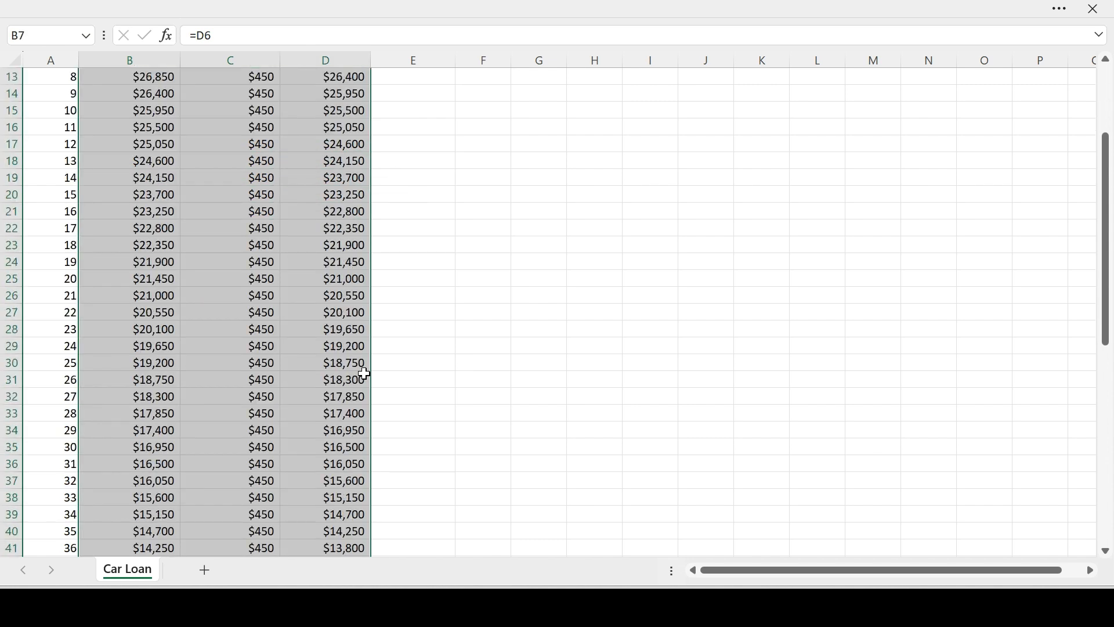
pyautogui.scroll(-1, 364, 375)
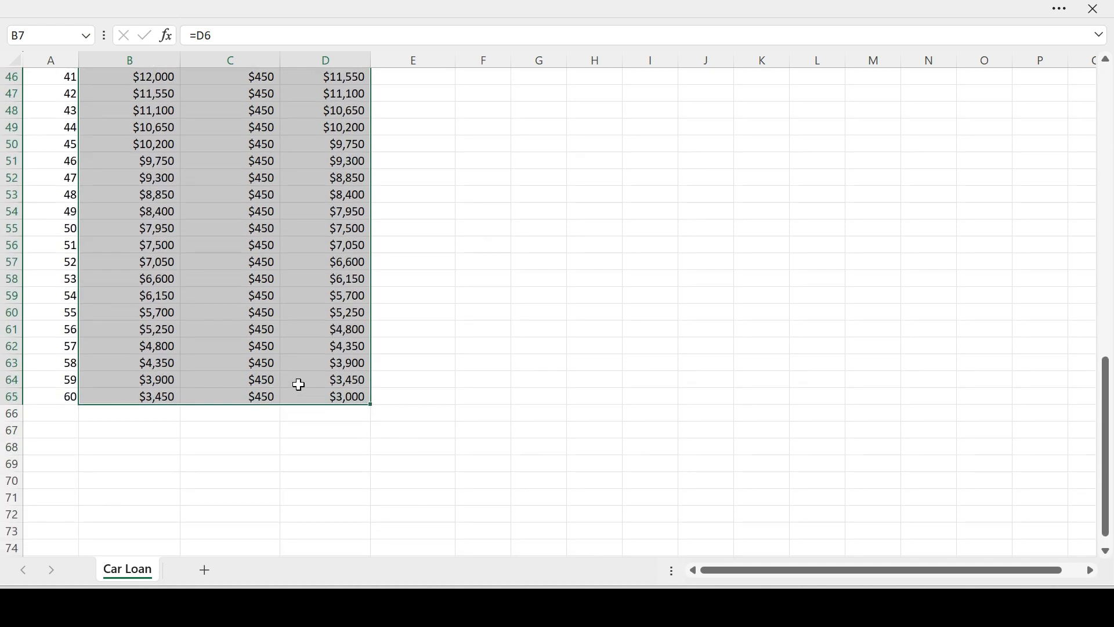
pyautogui.click(169, 396)
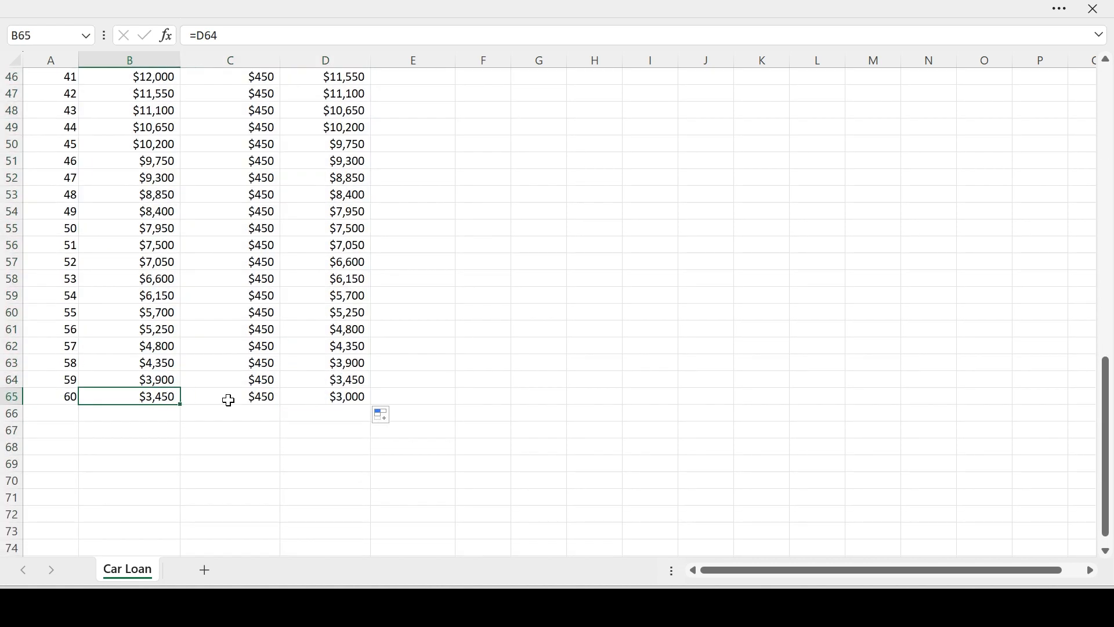
pyautogui.click(308, 395)
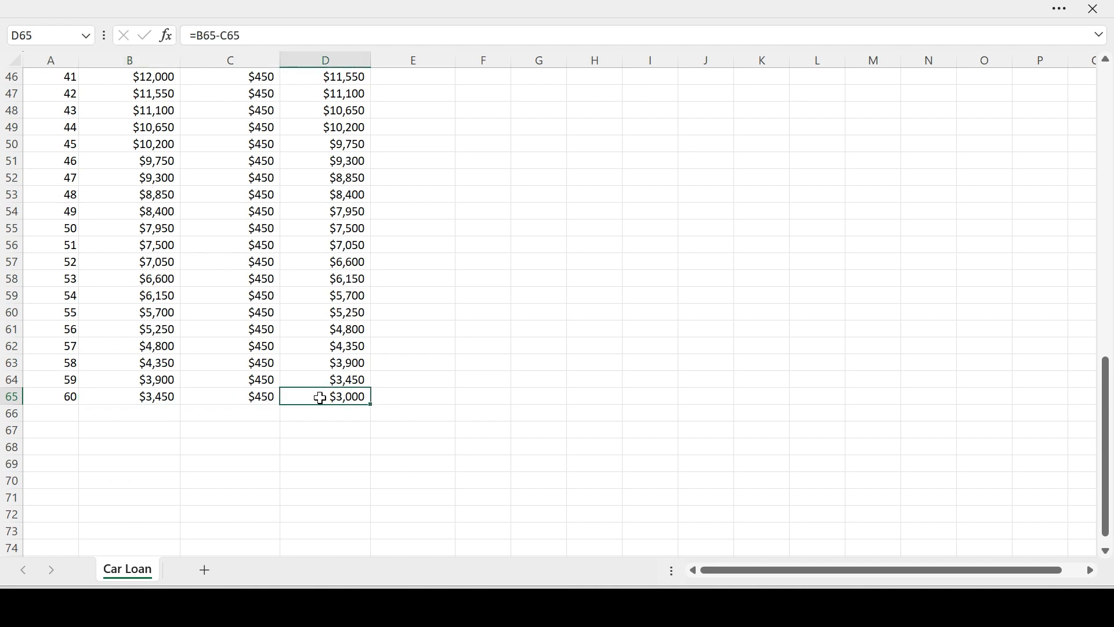
pyautogui.scroll(15, 321, 399)
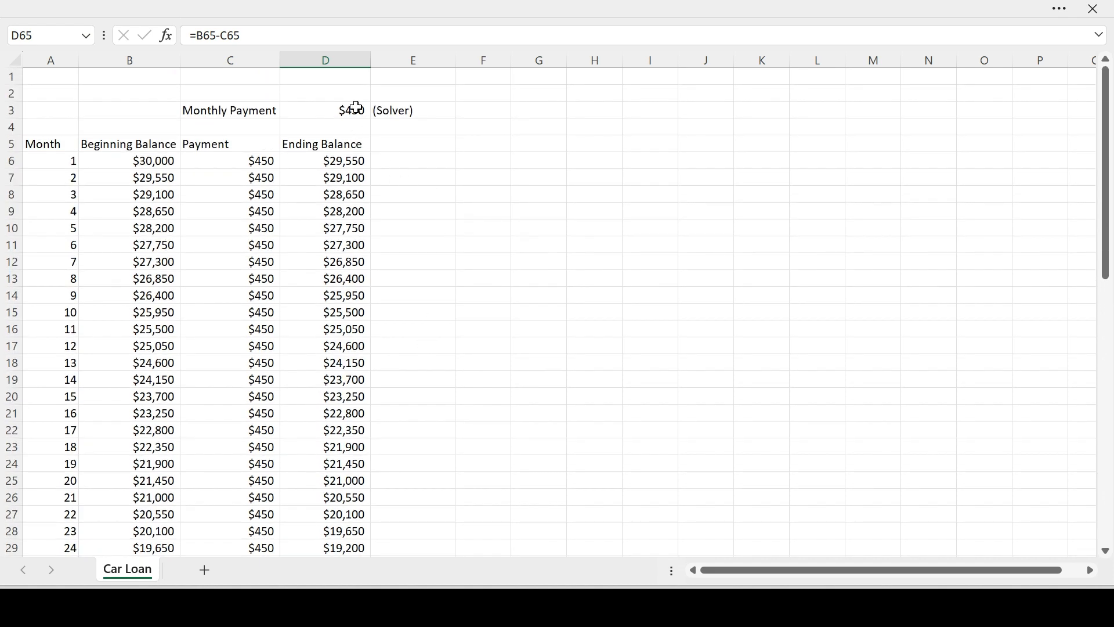
pyautogui.scroll(-3, 364, 278)
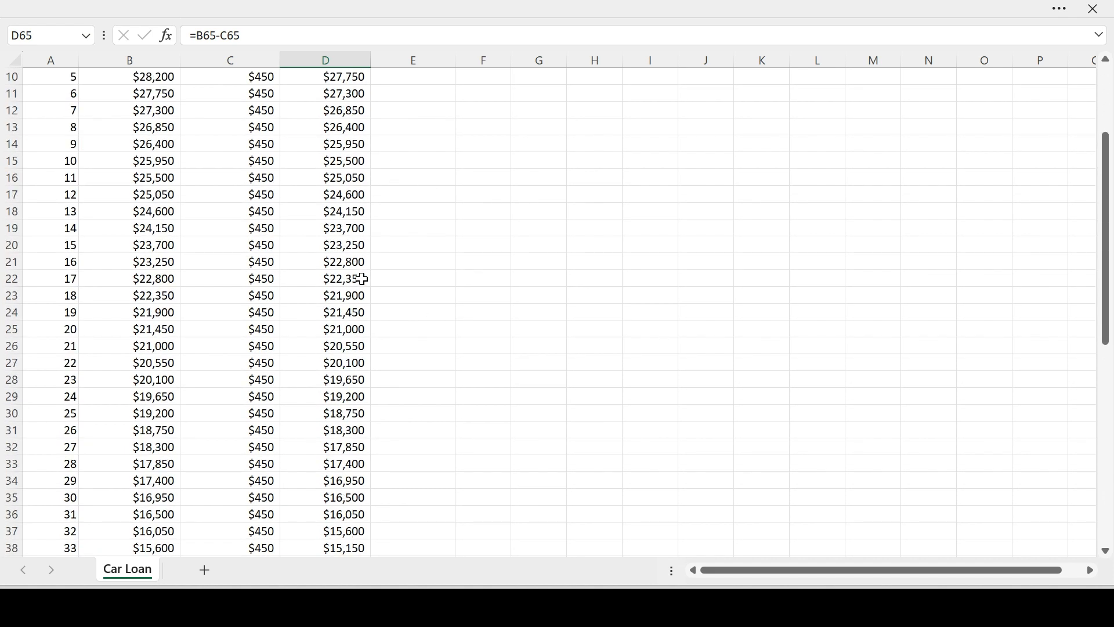
pyautogui.scroll(3, 361, 279)
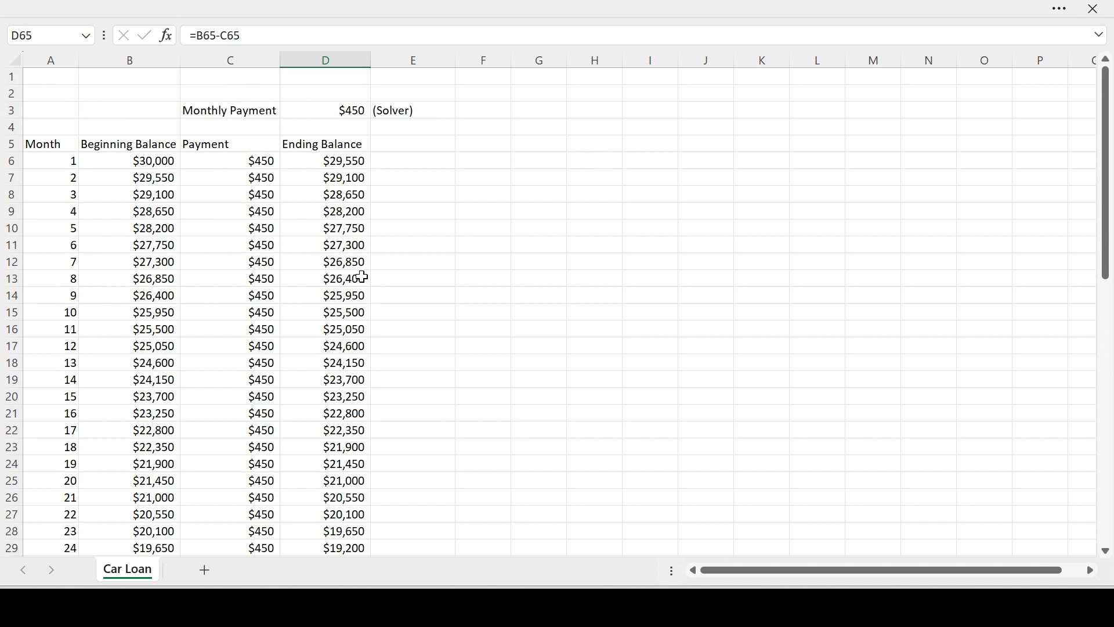
# Open Solver and set its objective to month 60's ending balance in D65, with a target value of 0.
pyautogui.click(351, 110)
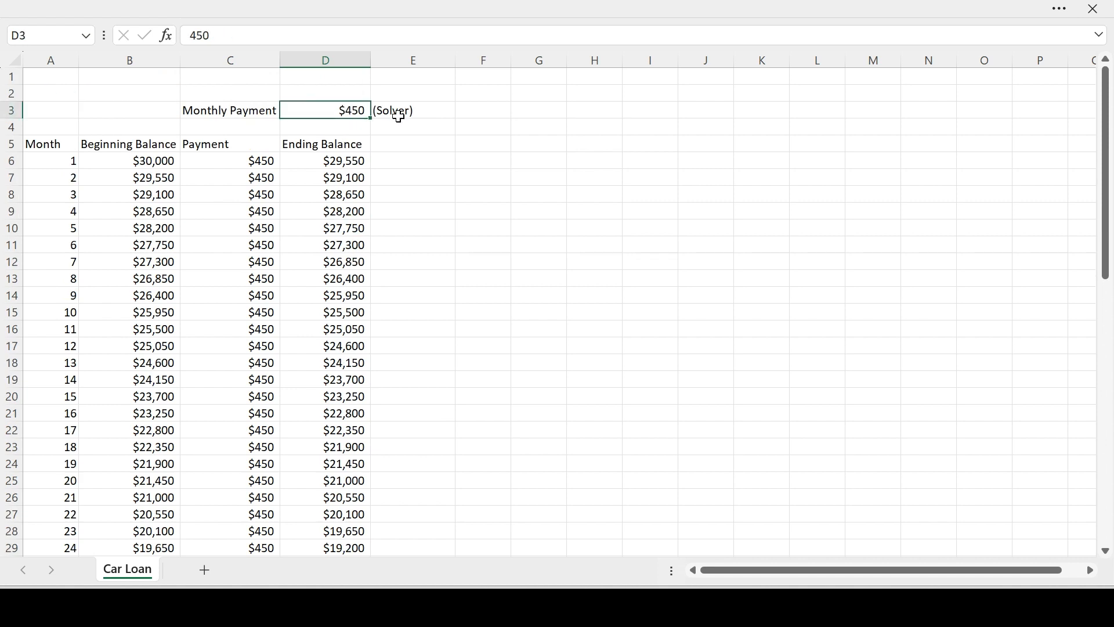
pyautogui.click(1058, 9)
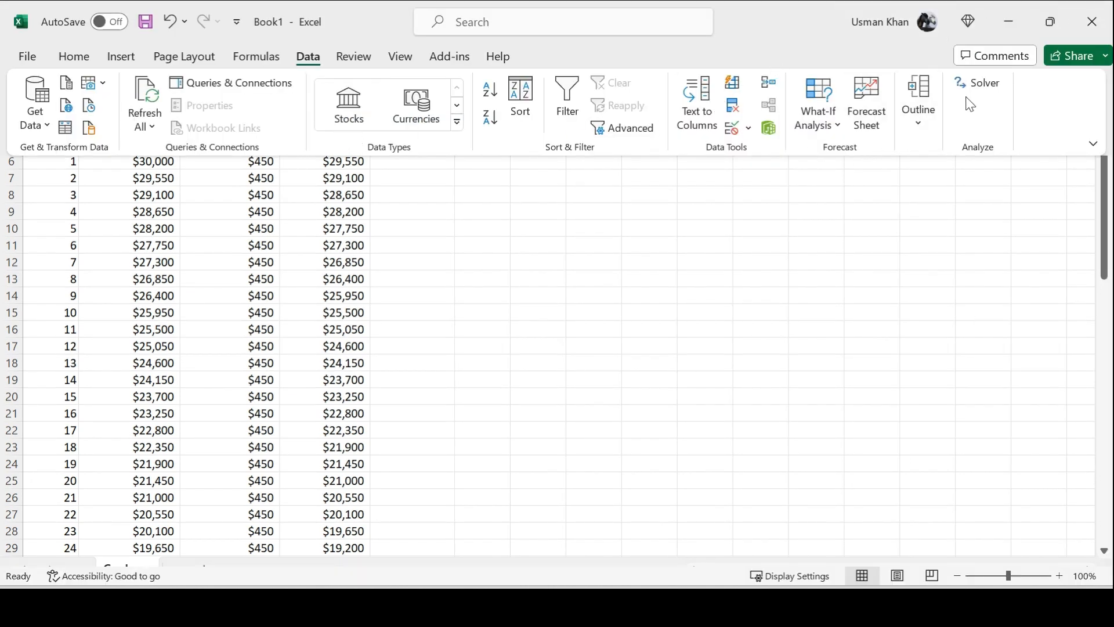
pyautogui.click(980, 86)
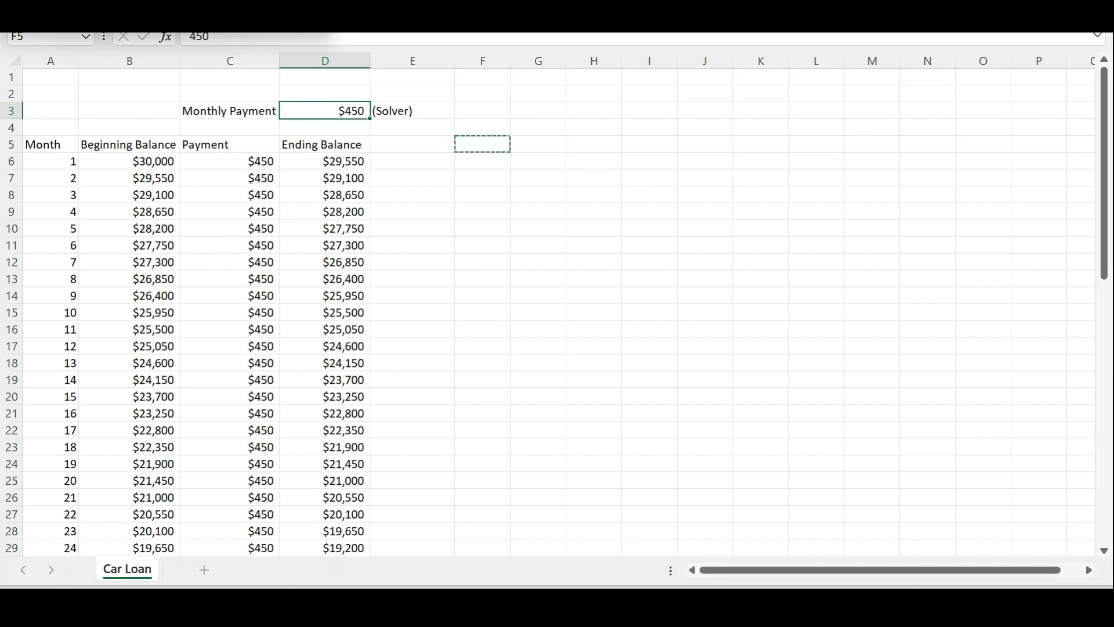
pyautogui.moveTo(26, 0); pyautogui.dragTo(745, 78)
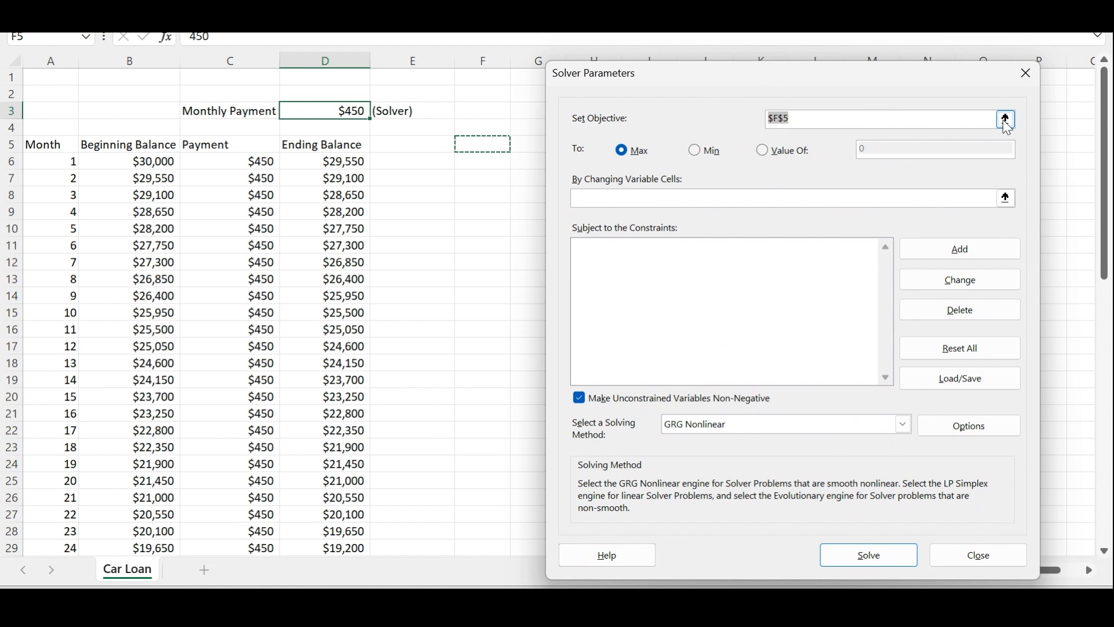
pyautogui.click(763, 152)
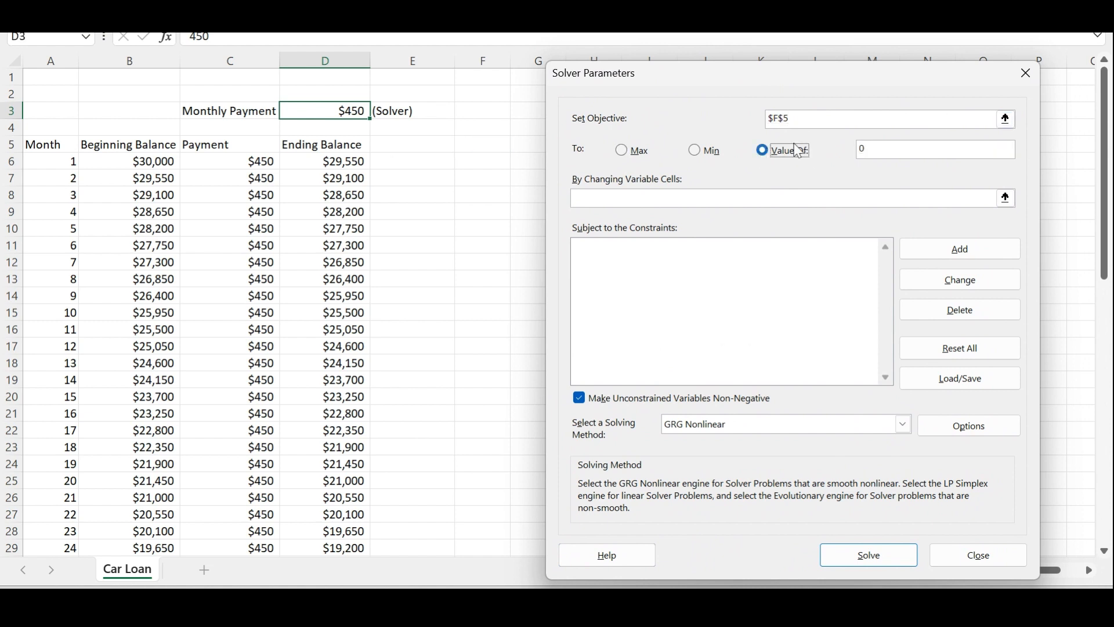
pyautogui.click(1009, 120)
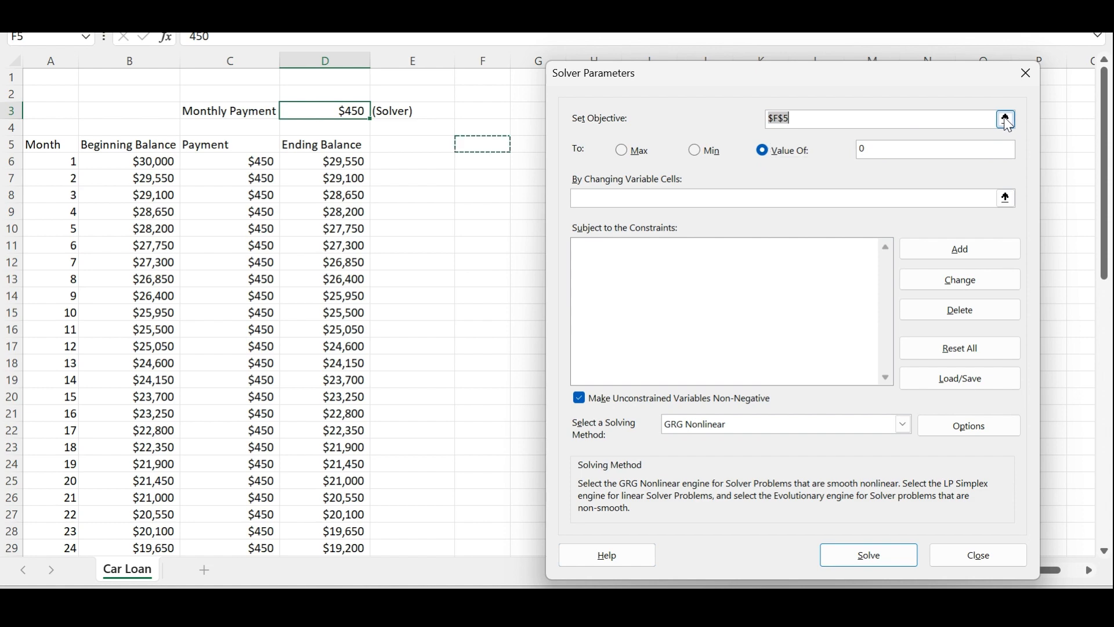
pyautogui.scroll(-5, 453, 400)
pyautogui.scroll(-10, 453, 400)
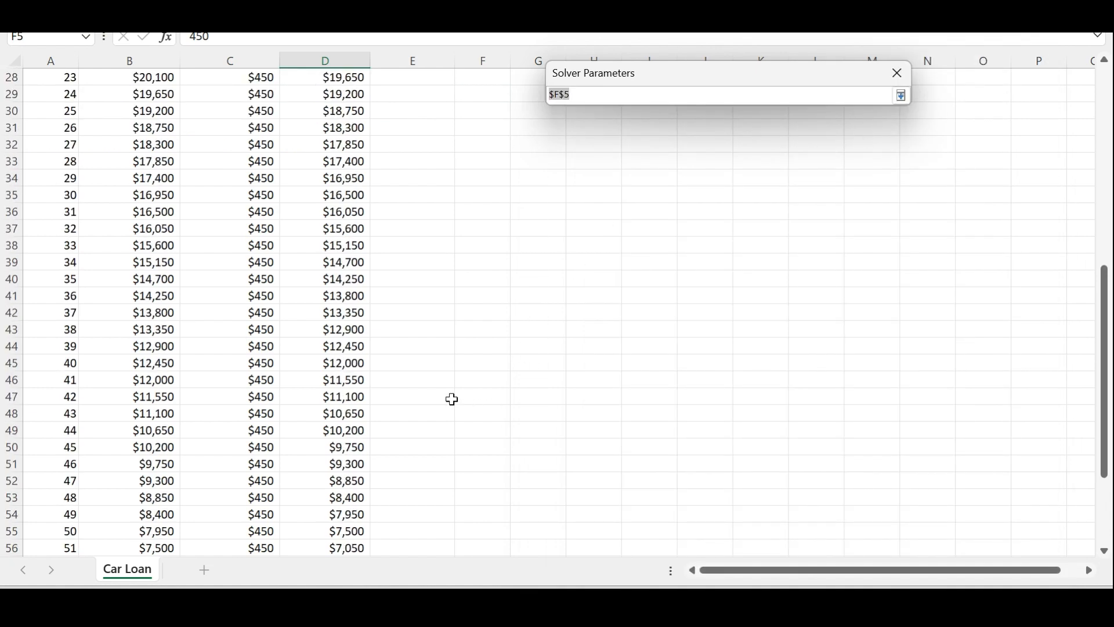
pyautogui.click(345, 399)
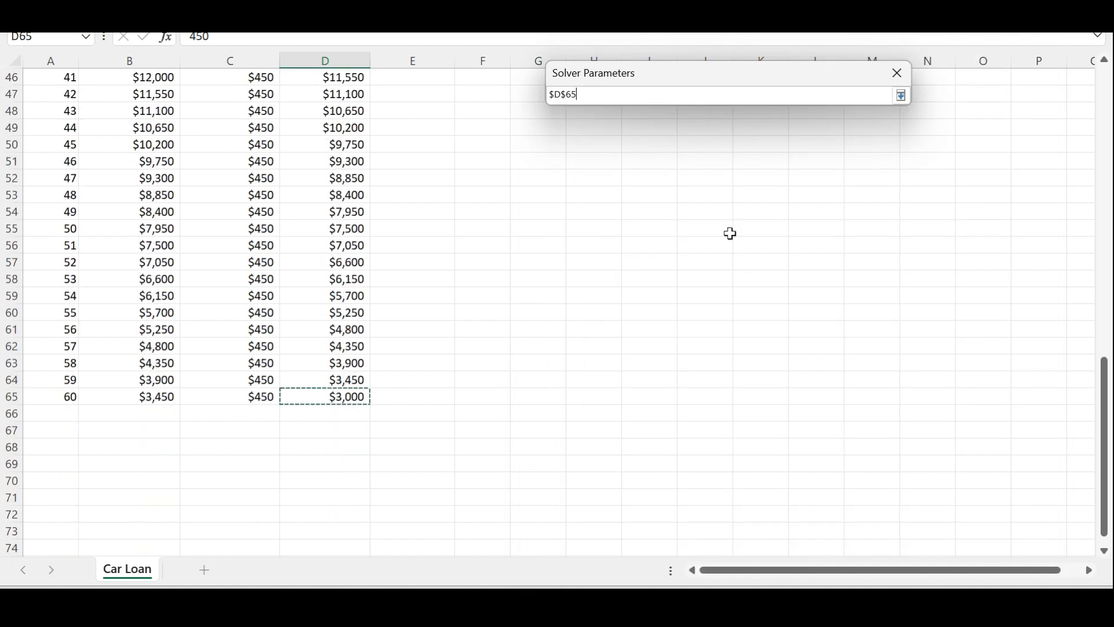
pyautogui.click(904, 97)
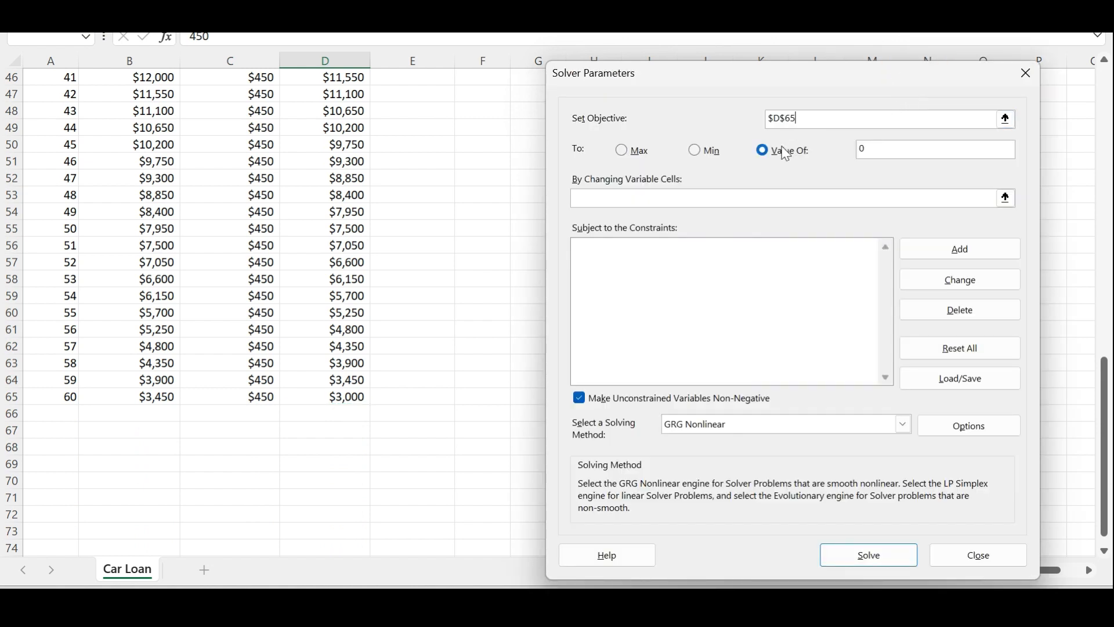
# Set the monthly payment cell D3 as Solver's changing variable cell.
pyautogui.click(1008, 201)
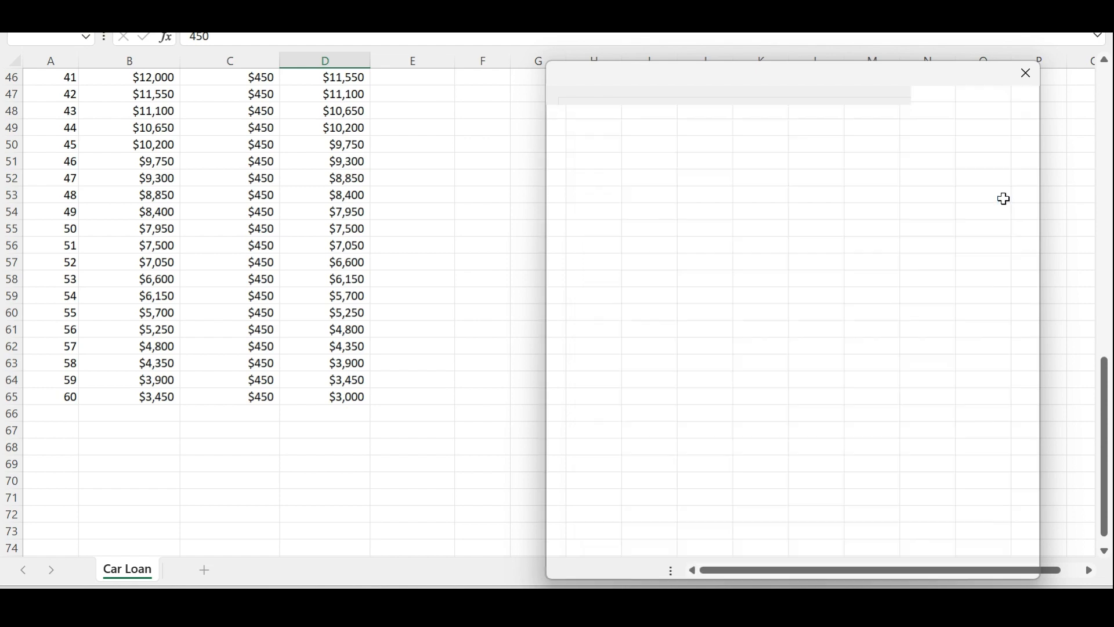
pyautogui.moveTo(1107, 426); pyautogui.dragTo(1109, 109)
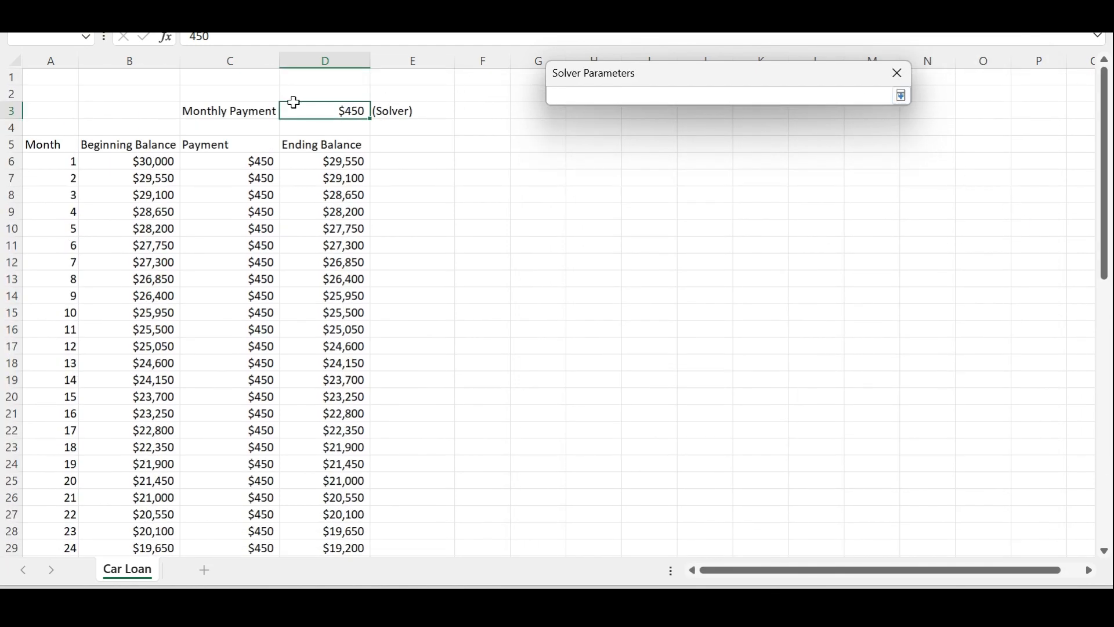
pyautogui.click(345, 110)
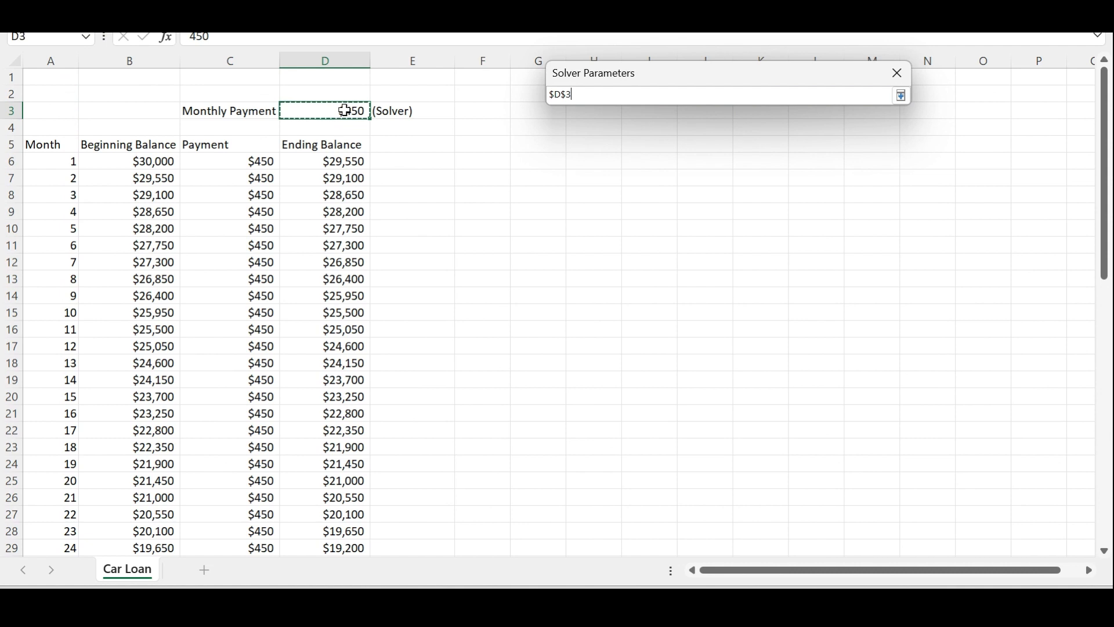
pyautogui.click(902, 95)
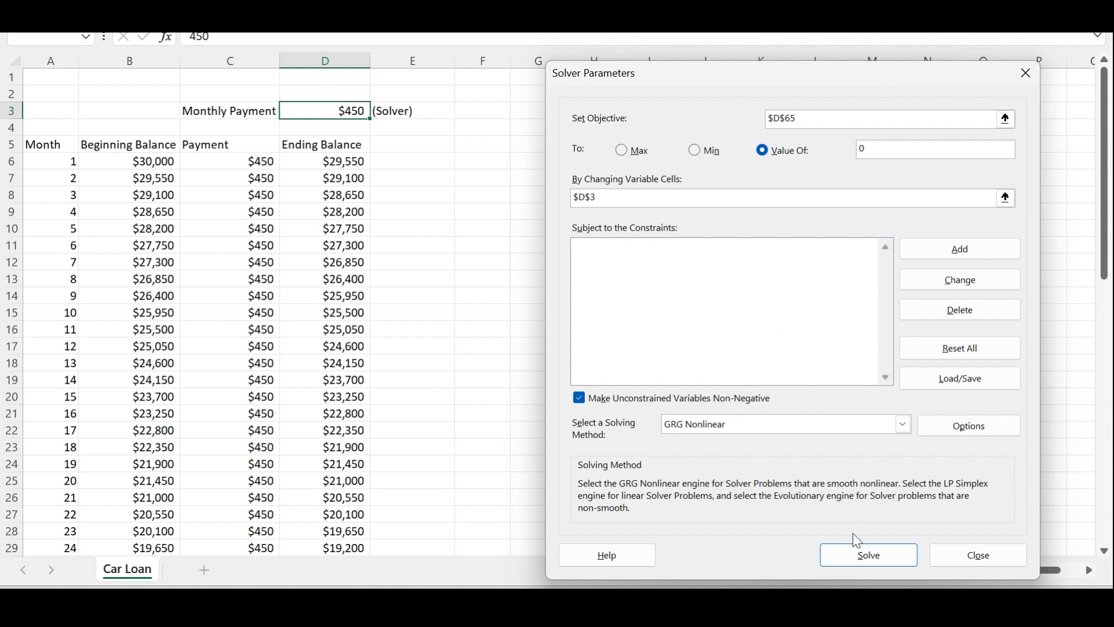
# Run Solver with GRG Nonlinear, keep the Solver solution, and check month 60's ending balance in D65.
pyautogui.click(863, 557)
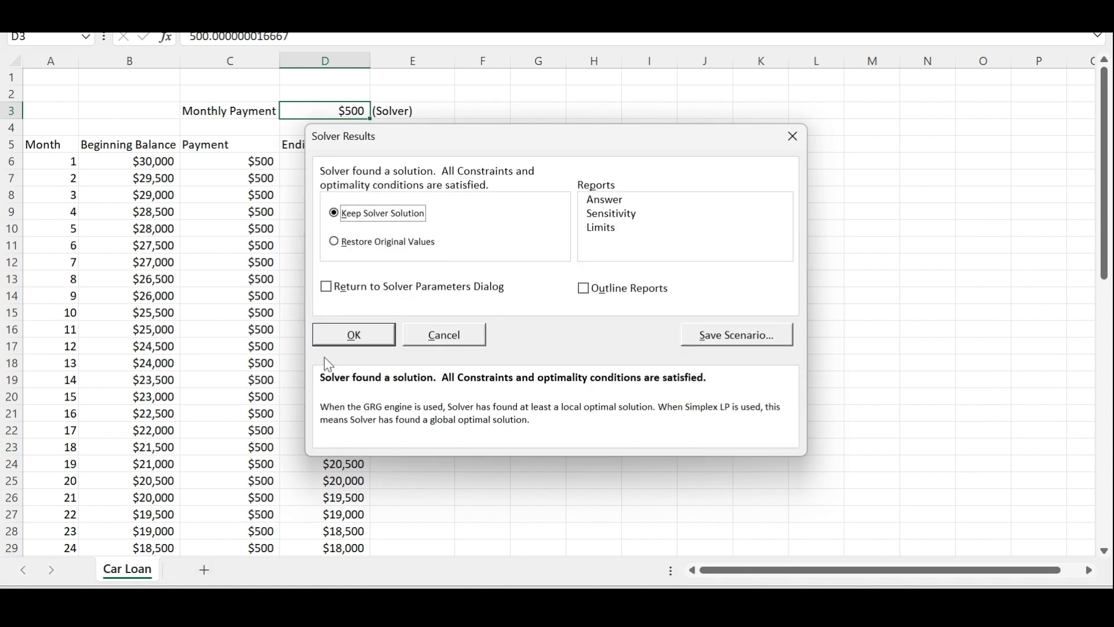
pyautogui.click(354, 337)
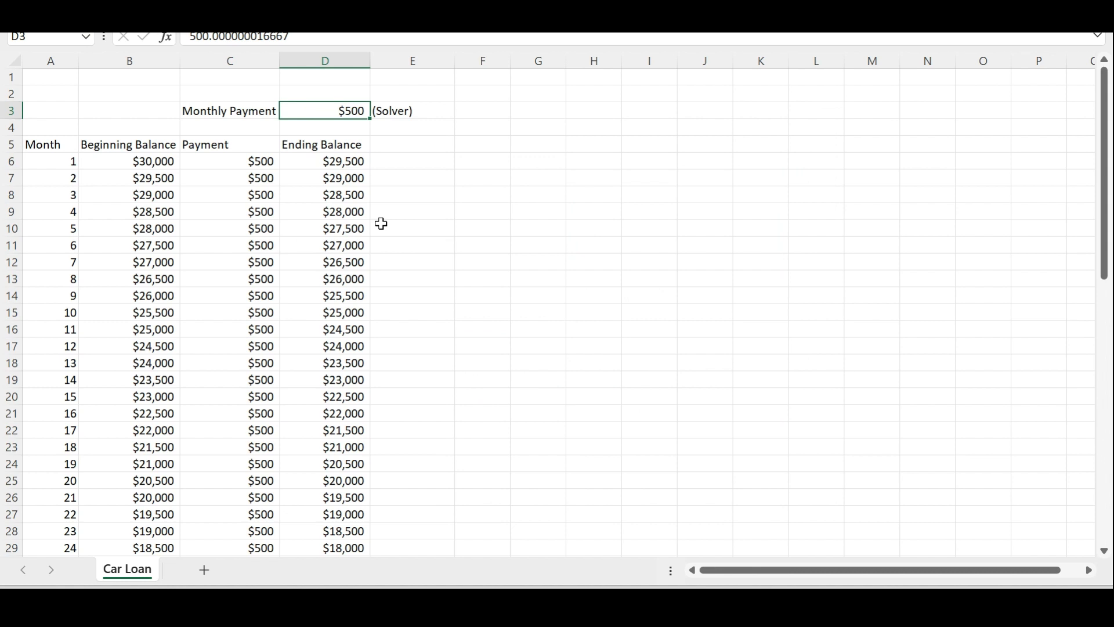
pyautogui.scroll(-15, 381, 224)
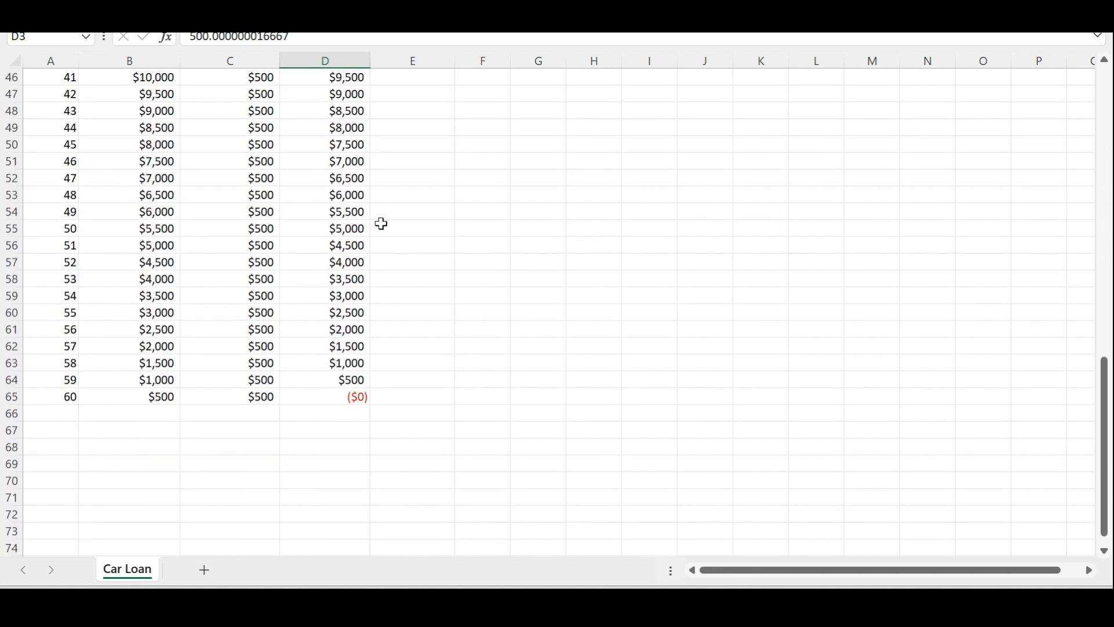
pyautogui.click(317, 399)
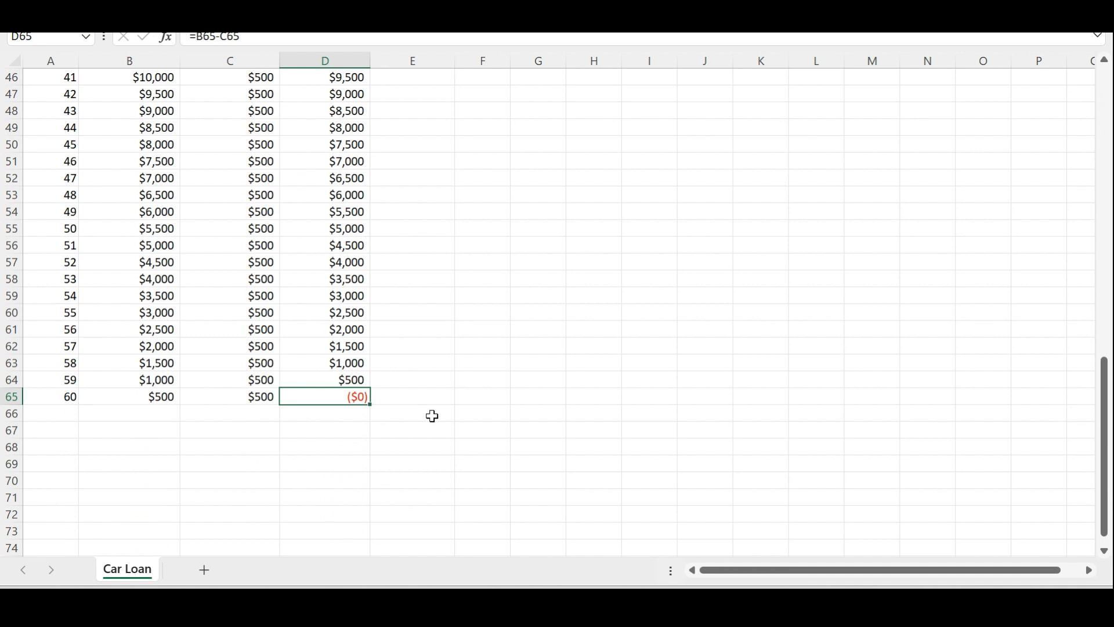
pyautogui.scroll(15, 432, 416)
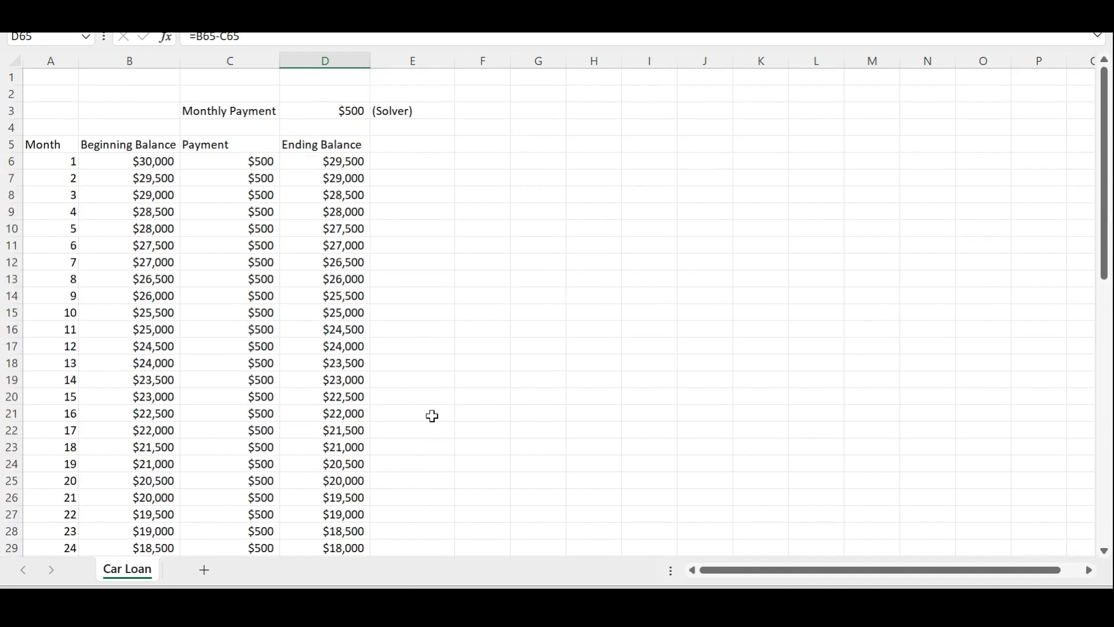